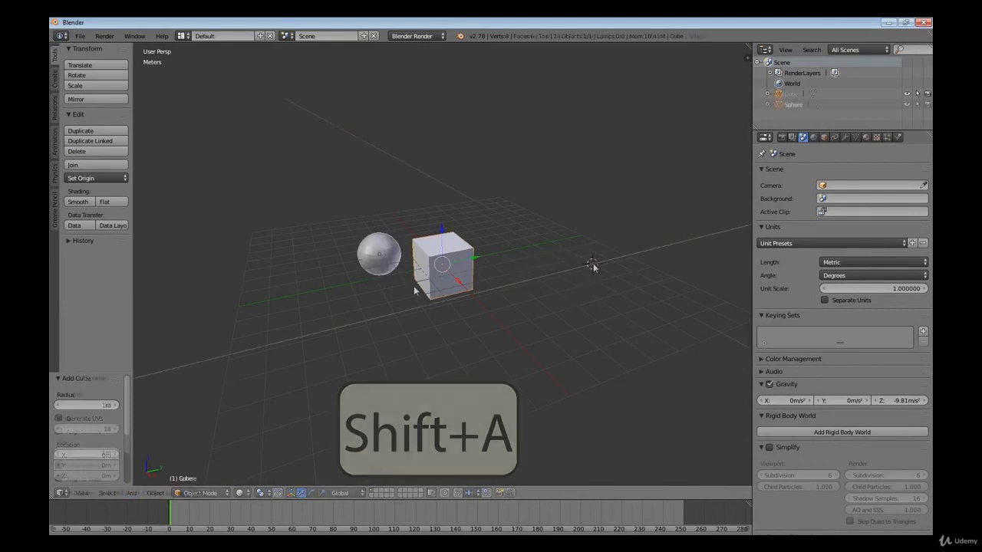
Finish placing the UV sphere, then add an ico sphere and move it about -3.56 m along the X axis.
{"action": "left_click", "coordinate": [416, 284]}
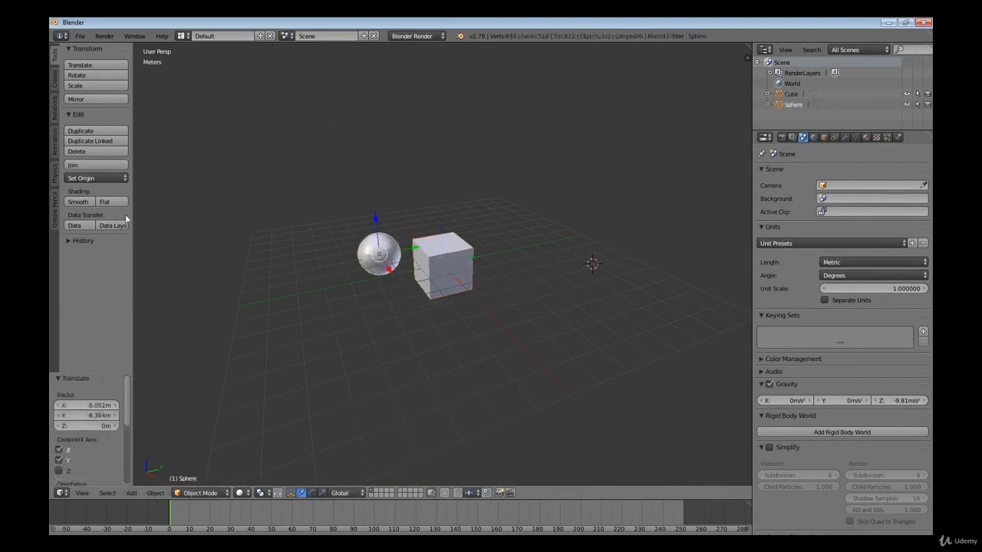
{"action": "left_click", "coordinate": [53, 74]}
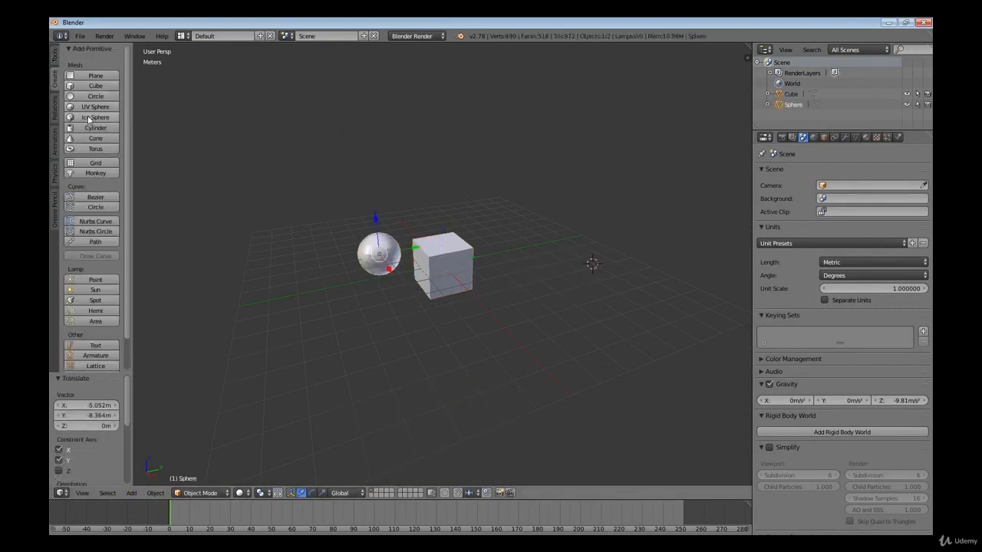
{"action": "left_click", "coordinate": [92, 118]}
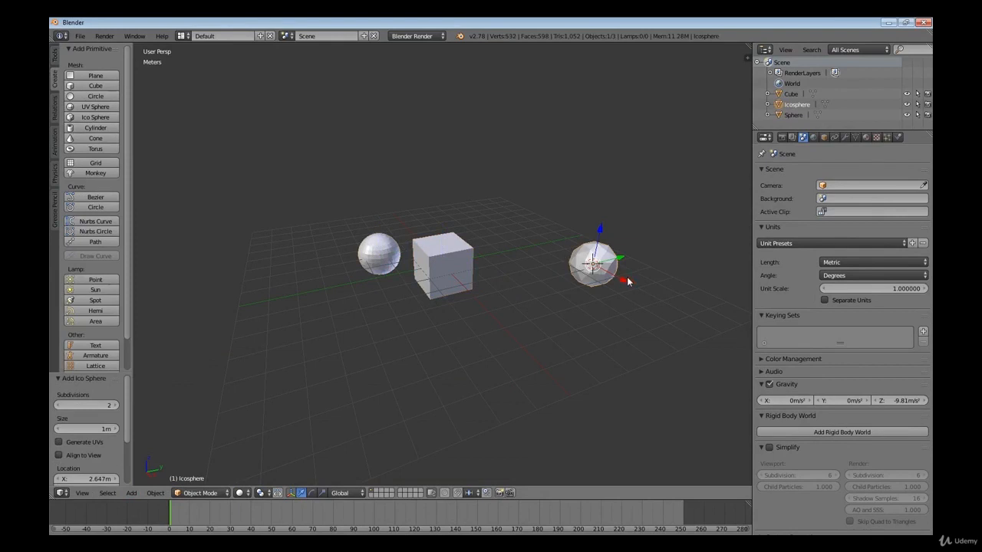
{"action": "key", "text": "g"}
{"action": "key", "text": "x"}
{"action": "left_click", "coordinate": [570, 258]}
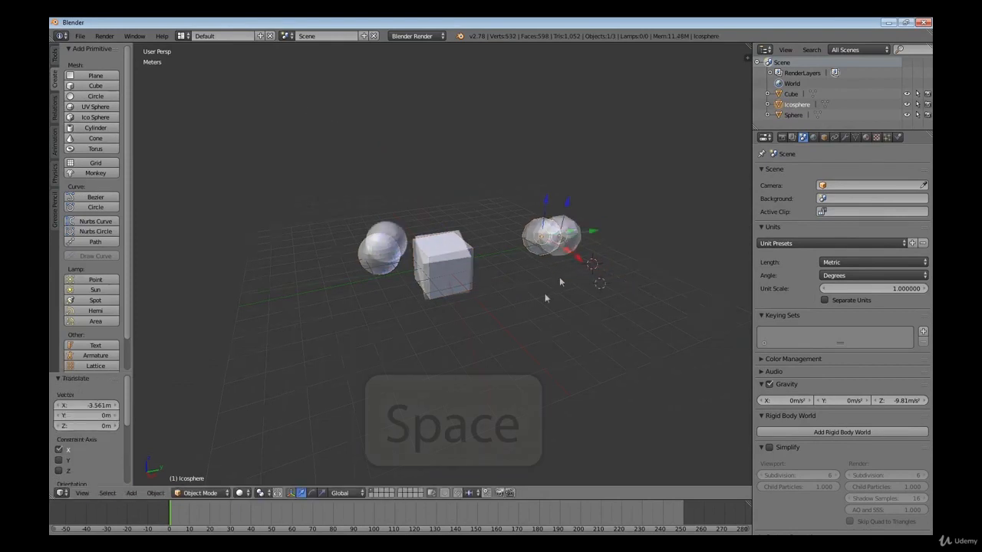
Add a second cube and move it about -5.63 m in X and -3.2 m in Y, keeping its height locked.
{"action": "key", "text": "space"}
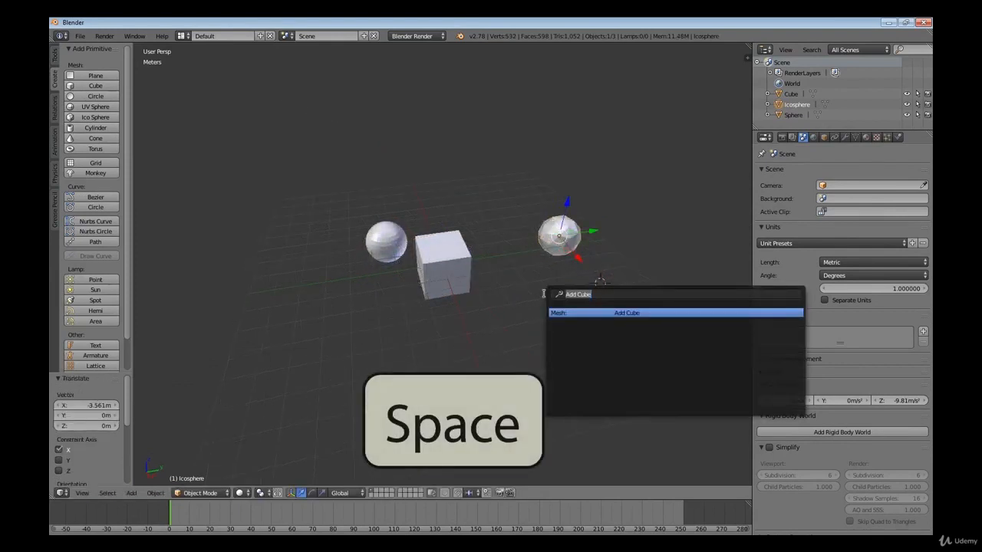
{"action": "key", "text": "Return"}
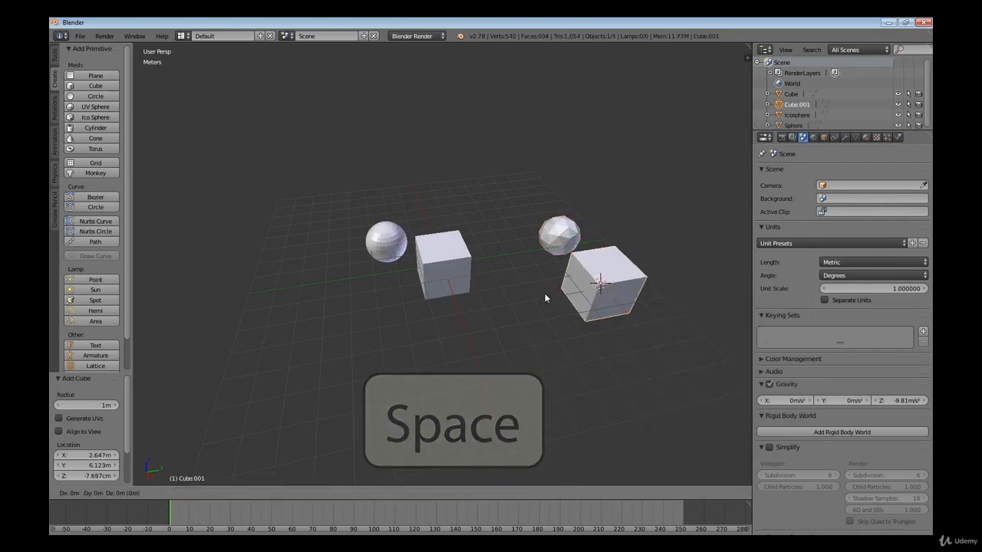
{"action": "key", "text": "g"}
{"action": "key", "text": "shift+z"}
{"action": "left_click", "coordinate": [429, 239]}
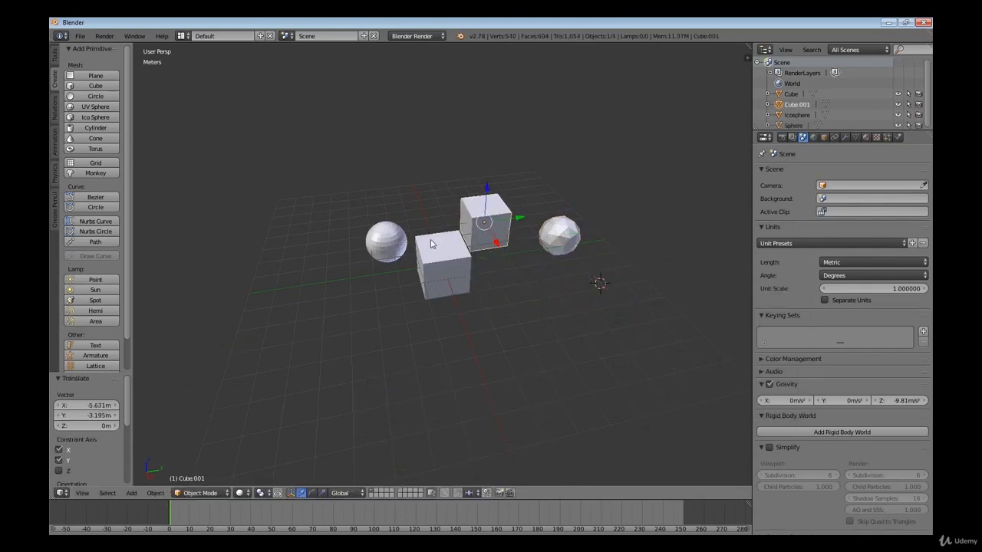
Deselect everything and select the front cube, rear cube, ico sphere and UV sphere one at a time.
{"action": "key", "text": "a"}
{"action": "middle_click_drag", "start_coordinate": [576, 322], "coordinate": [550, 333], "text": "shift"}
{"action": "right_click", "coordinate": [418, 294]}
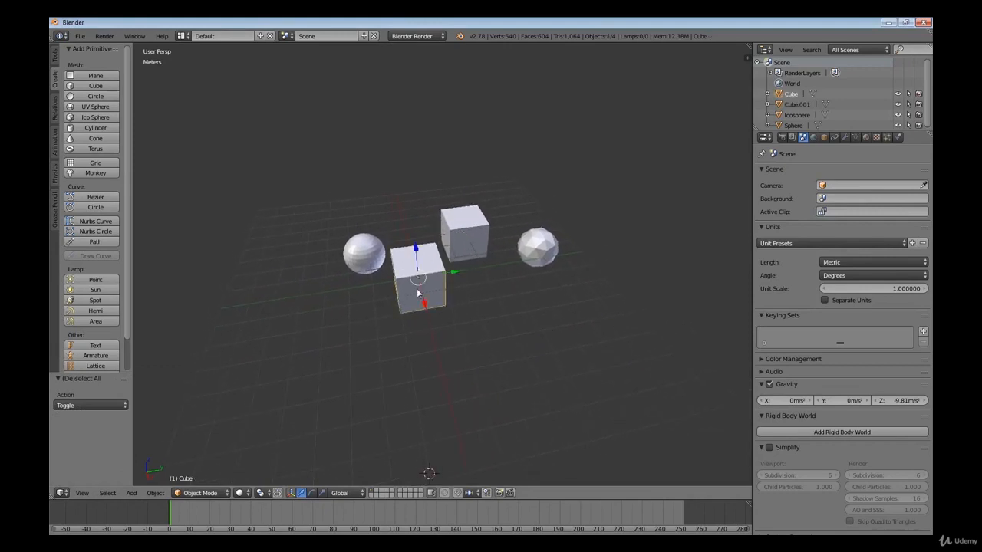
{"action": "right_click", "coordinate": [458, 251]}
{"action": "right_click", "coordinate": [538, 254]}
{"action": "right_click", "coordinate": [367, 256]}
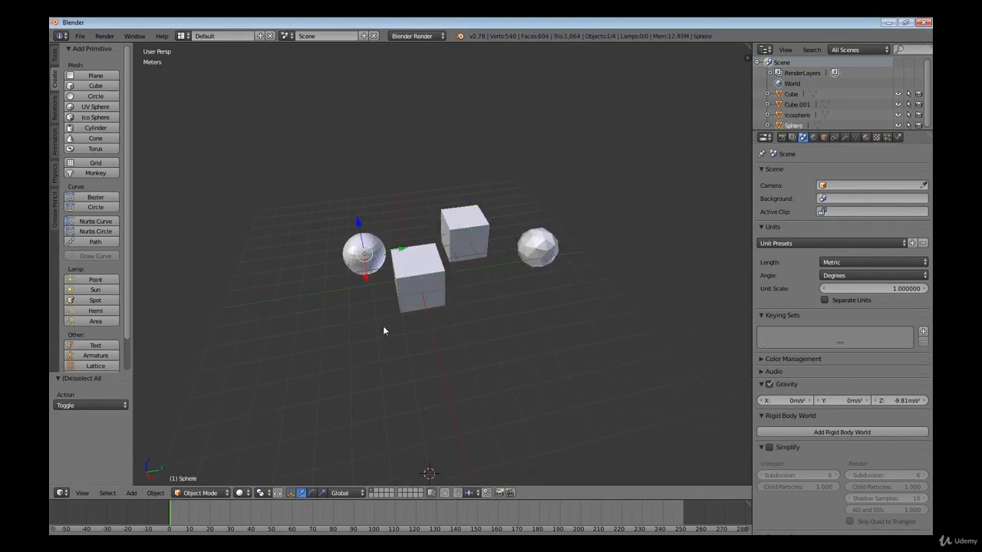
Extend the UV sphere selection to include both cubes and the ico sphere.
{"action": "right_click", "coordinate": [414, 297], "text": "shift"}
{"action": "right_click", "coordinate": [461, 233], "text": "shift"}
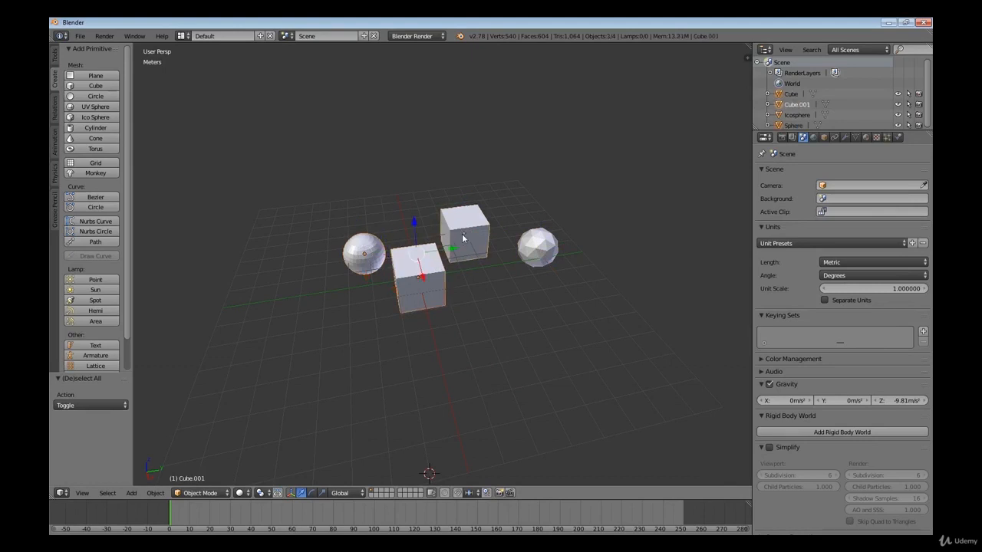
{"action": "right_click", "coordinate": [550, 261], "text": "shift"}
{"action": "left_click_drag", "start_coordinate": [546, 216], "coordinate": [406, 378]}
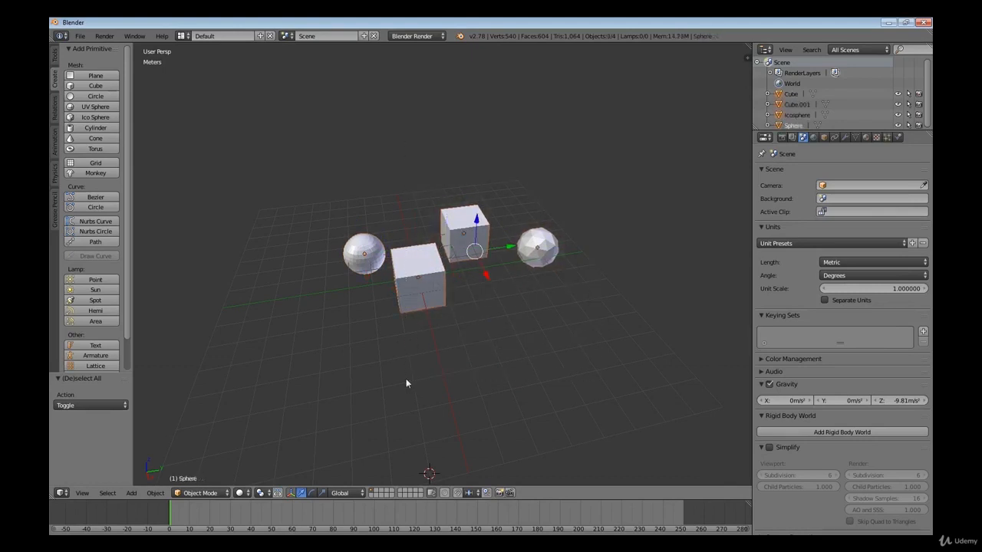
Clear the selection and lasso-select the UV sphere, rear cube and ico sphere, leaving out the front cube.
{"action": "middle_click_drag", "start_coordinate": [605, 322], "coordinate": [571, 332]}
{"action": "key", "text": "a"}
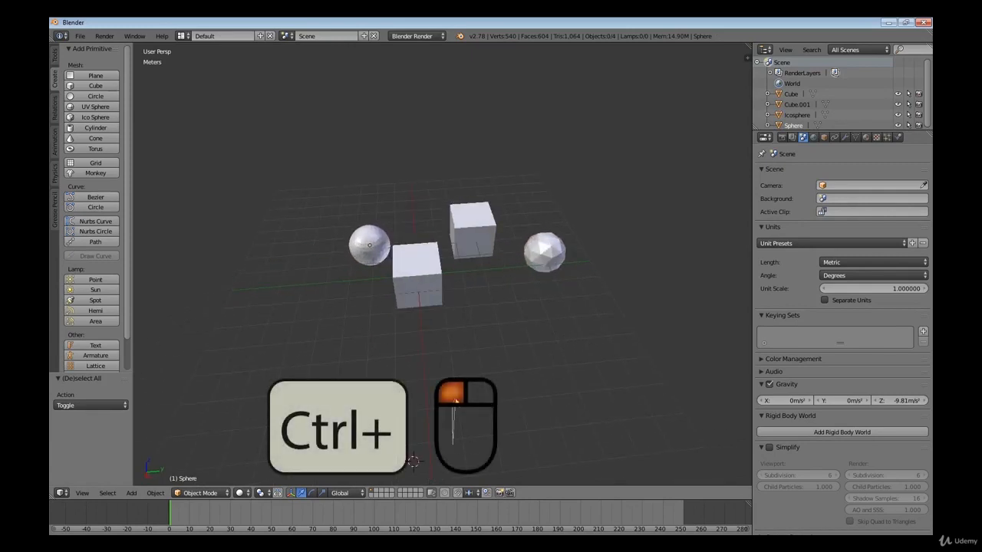
{"action": "mouse_move", "coordinate": [452, 444]}
{"action": "left_mouse_down", "text": "ctrl"}
{"action": "mouse_move", "coordinate": [605, 320]}
{"action": "mouse_move", "coordinate": [505, 162]}
{"action": "mouse_move", "coordinate": [429, 208]}
{"action": "mouse_move", "coordinate": [438, 346]}
{"action": "mouse_move", "coordinate": [383, 261]}
{"action": "mouse_move", "coordinate": [325, 293]}
{"action": "left_mouse_up", "text": "ctrl"}
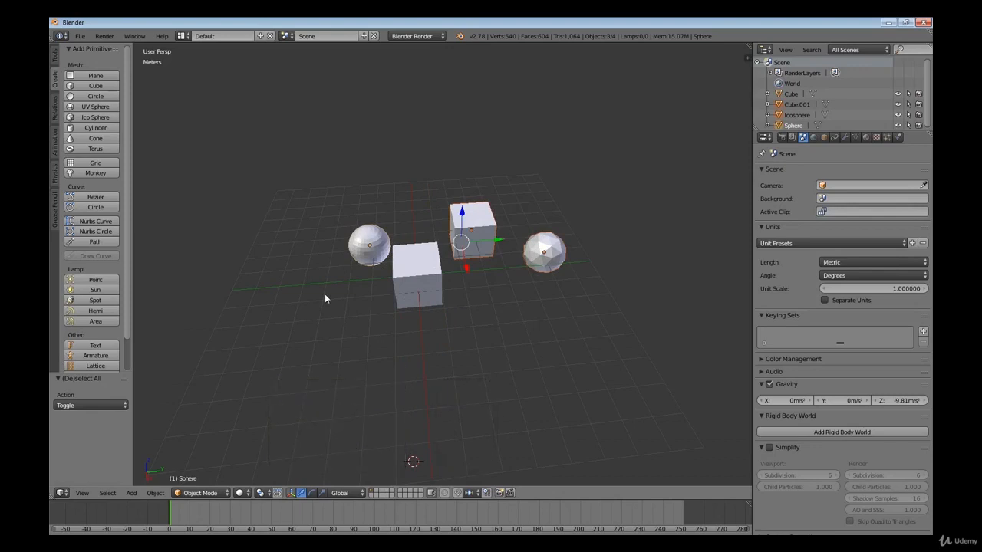
Select all four objects with Circle Select, adjust the brush radius and leave the tool.
{"action": "key", "text": "c"}
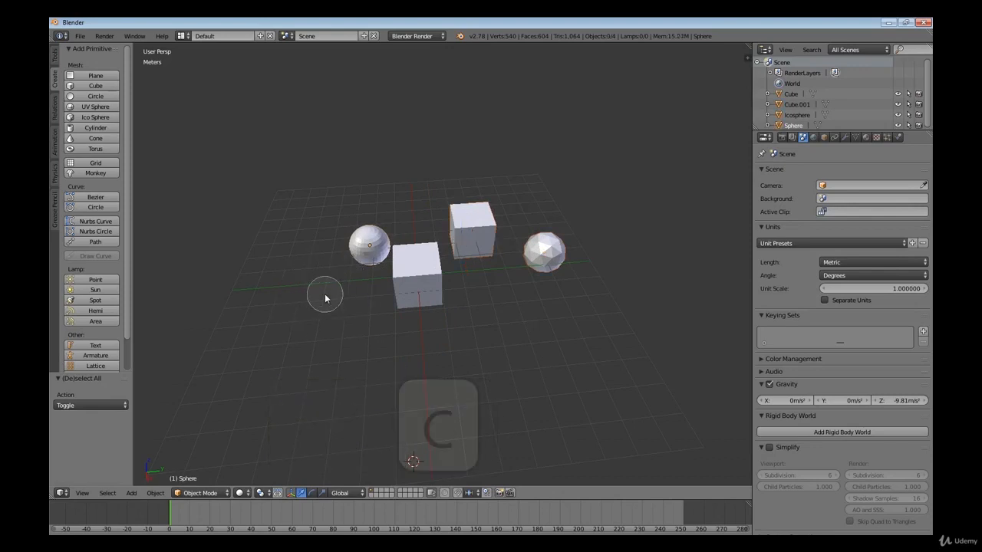
{"action": "mouse_move", "coordinate": [467, 326]}
{"action": "left_mouse_down"}
{"action": "mouse_move", "coordinate": [447, 257]}
{"action": "mouse_move", "coordinate": [373, 235]}
{"action": "left_mouse_up"}
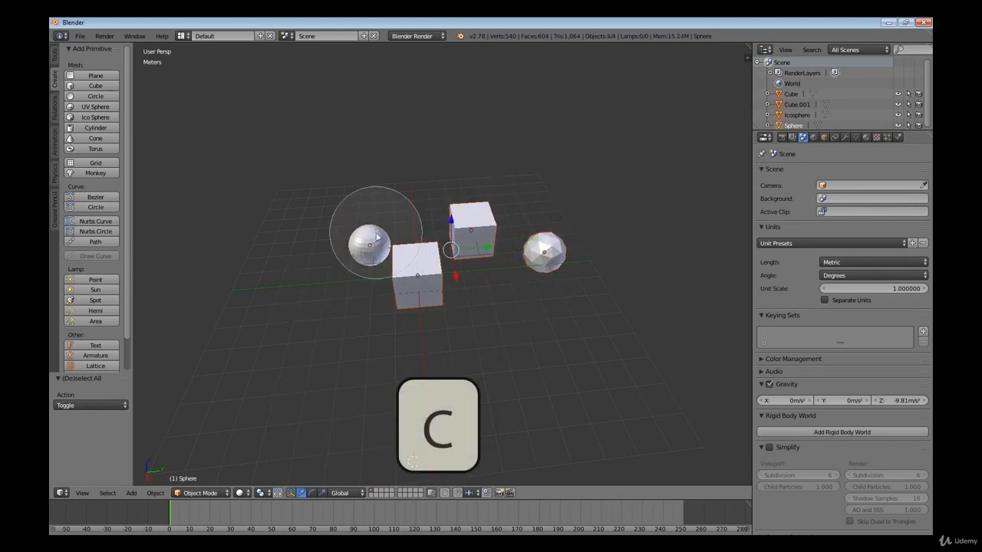
{"action": "scroll", "coordinate": [564, 329], "scroll_direction": "down", "scroll_amount": 5}
{"action": "scroll", "coordinate": [564, 329], "scroll_direction": "up", "scroll_amount": 5}
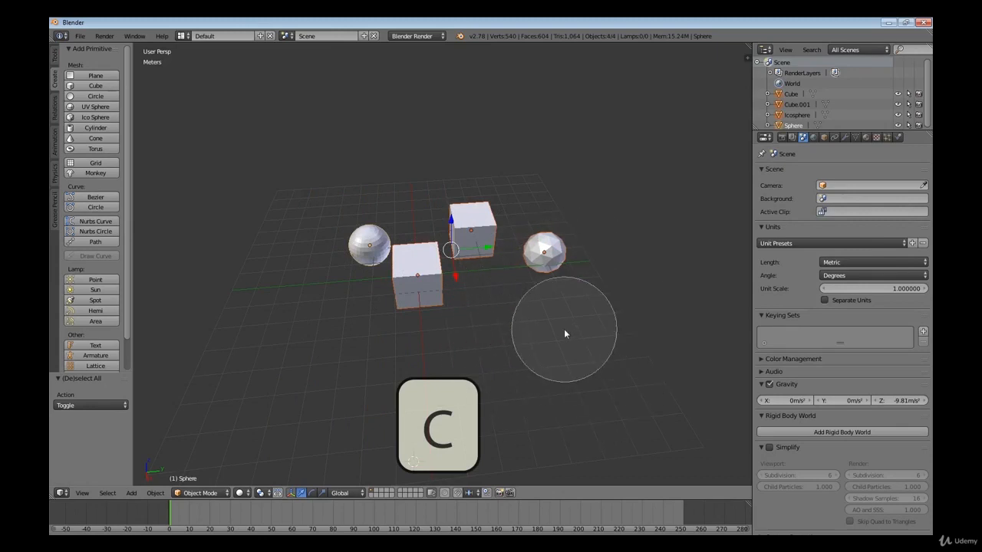
{"action": "right_click", "coordinate": [376, 248]}
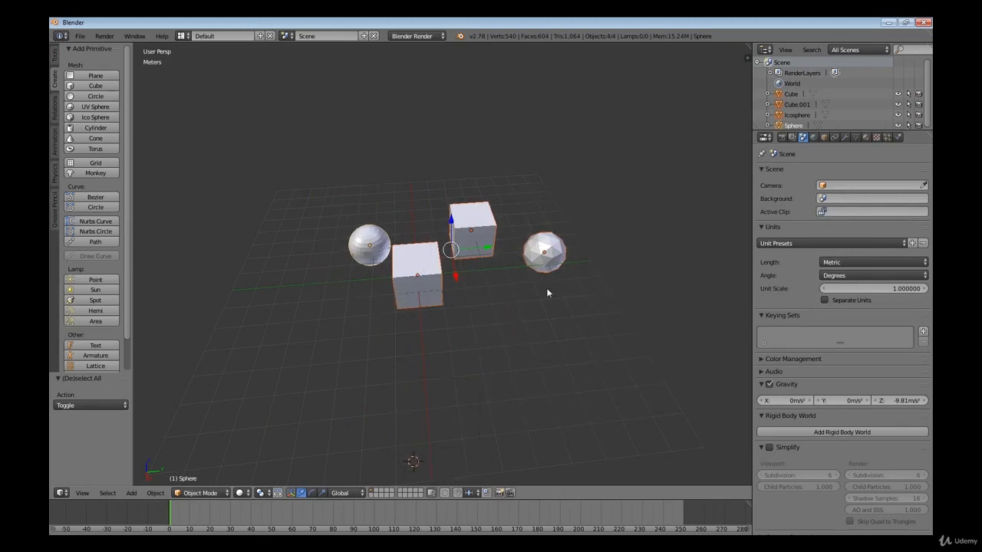
Use Circle Select to remove all four objects from the selection, starting with the ico sphere.
{"action": "key", "text": "c"}
{"action": "middle_click", "coordinate": [570, 275]}
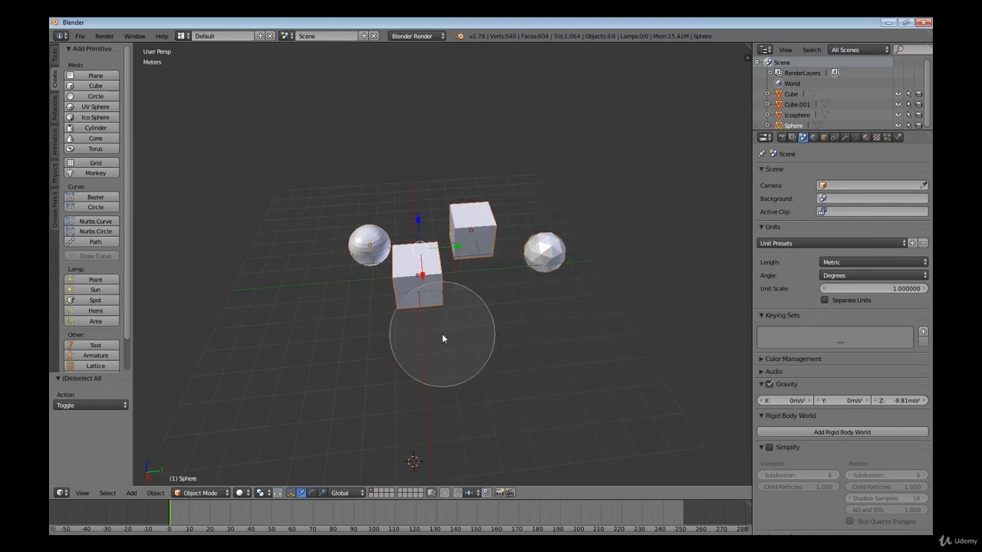
{"action": "mouse_move", "coordinate": [442, 334]}
{"action": "middle_mouse_down"}
{"action": "mouse_move", "coordinate": [378, 270]}
{"action": "mouse_move", "coordinate": [459, 330]}
{"action": "mouse_move", "coordinate": [473, 227]}
{"action": "mouse_move", "coordinate": [589, 296]}
{"action": "middle_mouse_up"}
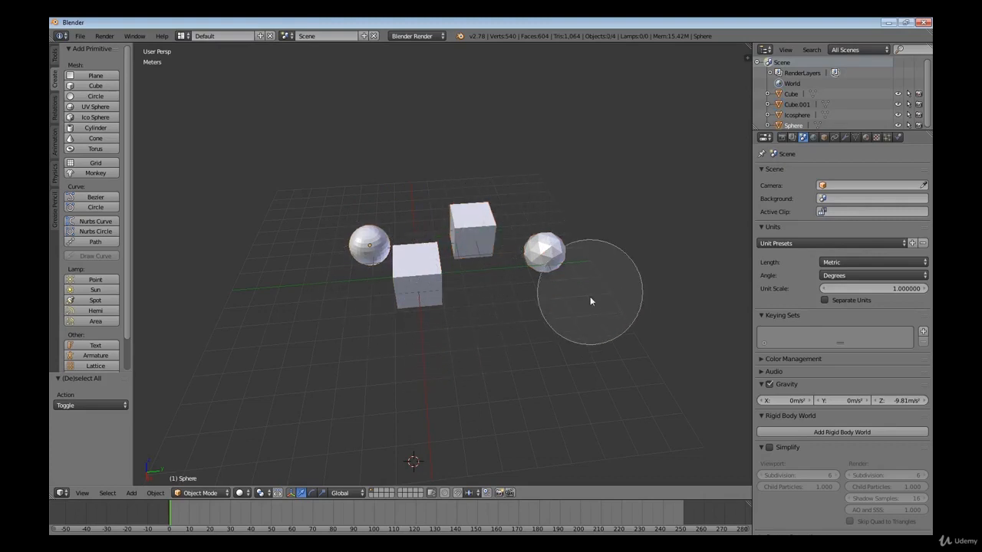
{"action": "right_click", "coordinate": [603, 323]}
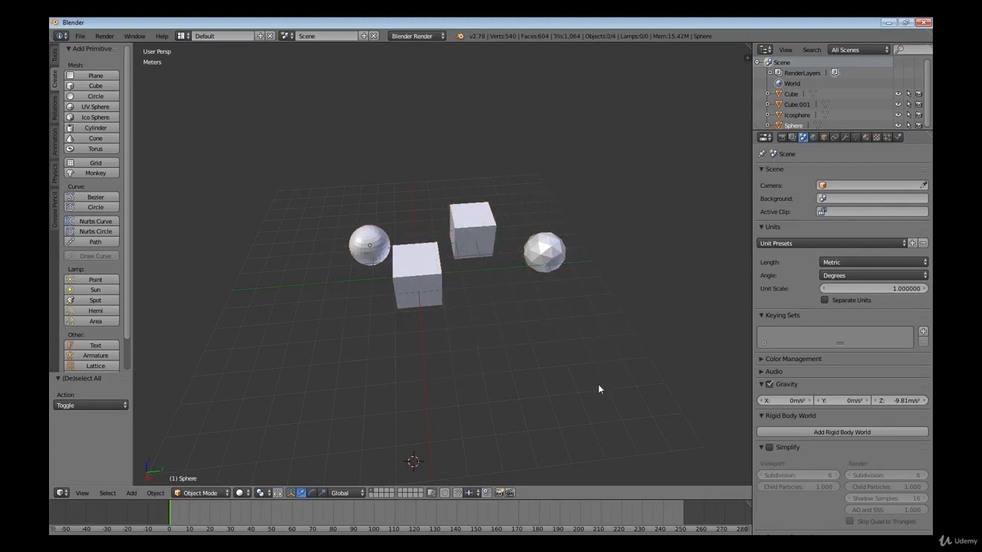
Toggle the selection of all objects on and off twice, ending with nothing selected.
{"action": "middle_click_drag", "start_coordinate": [610, 384], "coordinate": [549, 391]}
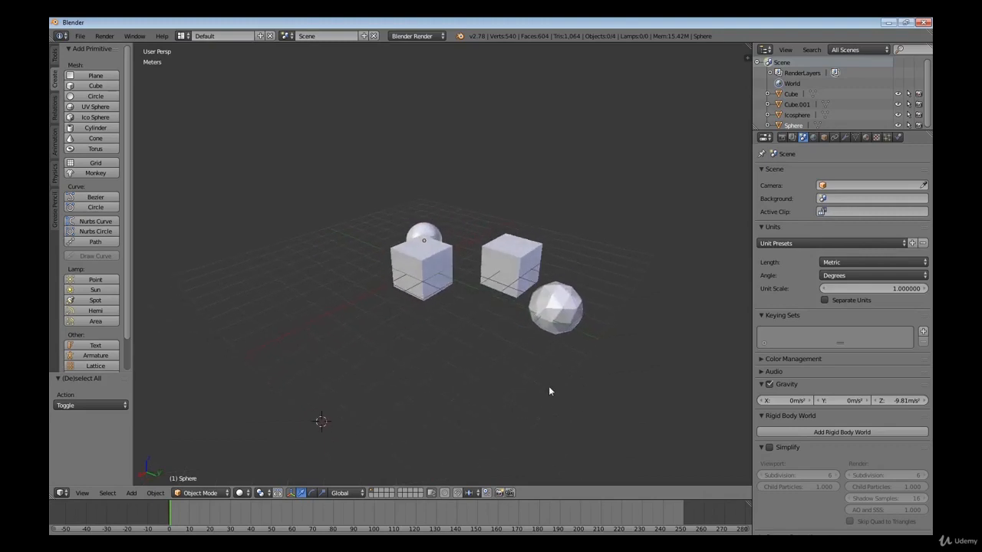
{"action": "key", "text": "a"}
{"action": "key", "text": "a"}
{"action": "key", "text": "a"}
{"action": "key", "text": "a"}
Enlarge the Outliner area in height and width and select Cube.001, Icosphere and Cube from its object list.
{"action": "left_click_drag", "start_coordinate": [800, 130], "coordinate": [797, 244]}
{"action": "left_click_drag", "start_coordinate": [749, 192], "coordinate": [694, 197]}
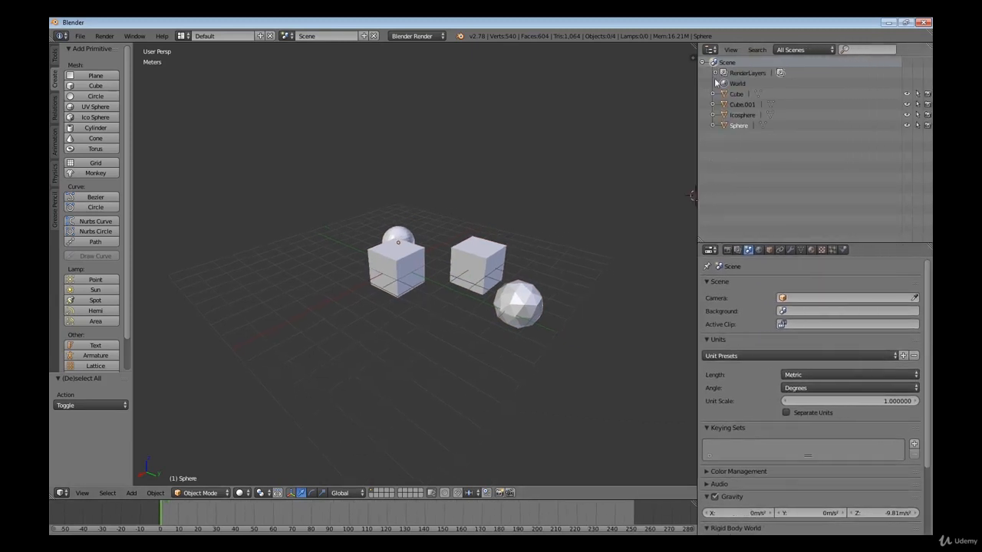
{"action": "left_click", "coordinate": [735, 105]}
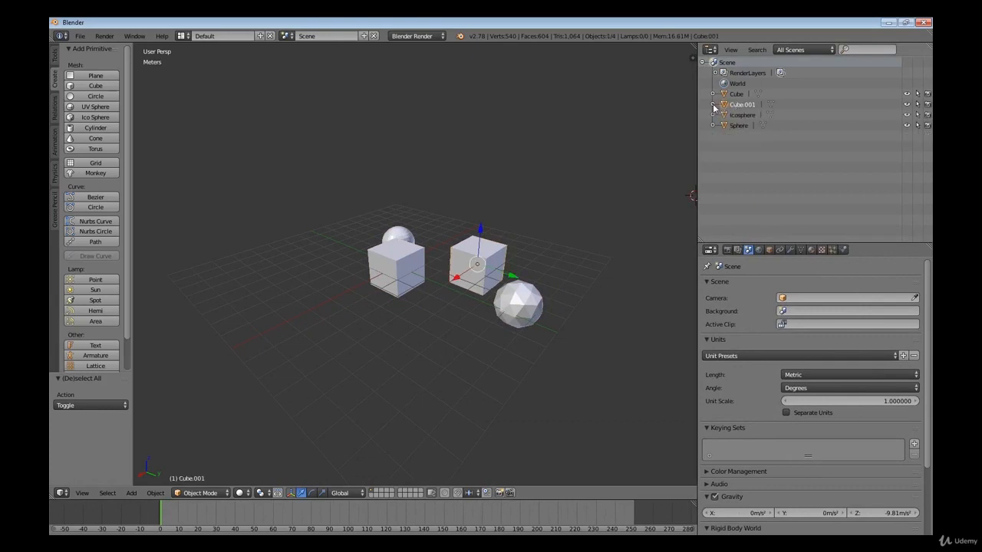
{"action": "left_click", "coordinate": [738, 115]}
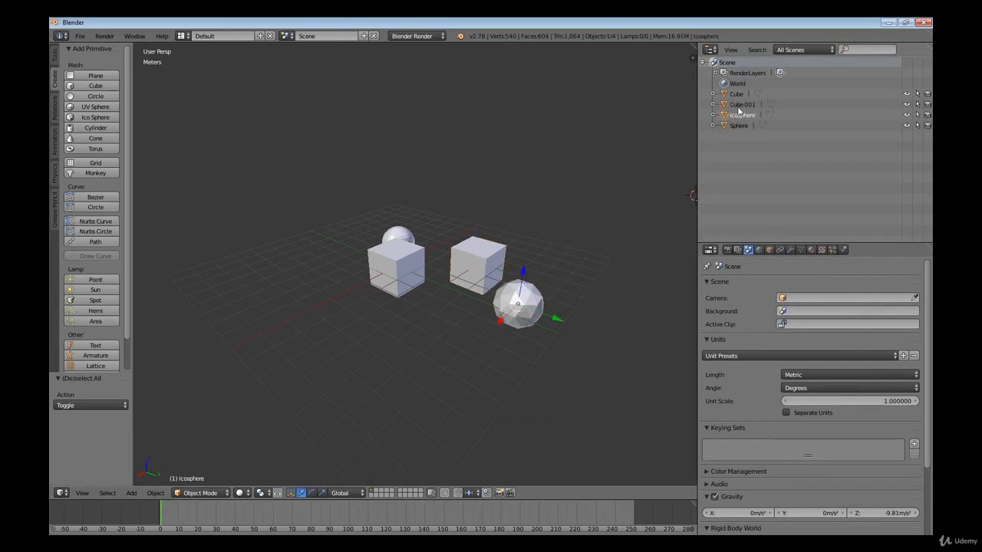
{"action": "left_click", "coordinate": [739, 105]}
{"action": "left_click", "coordinate": [739, 95], "text": "shift"}
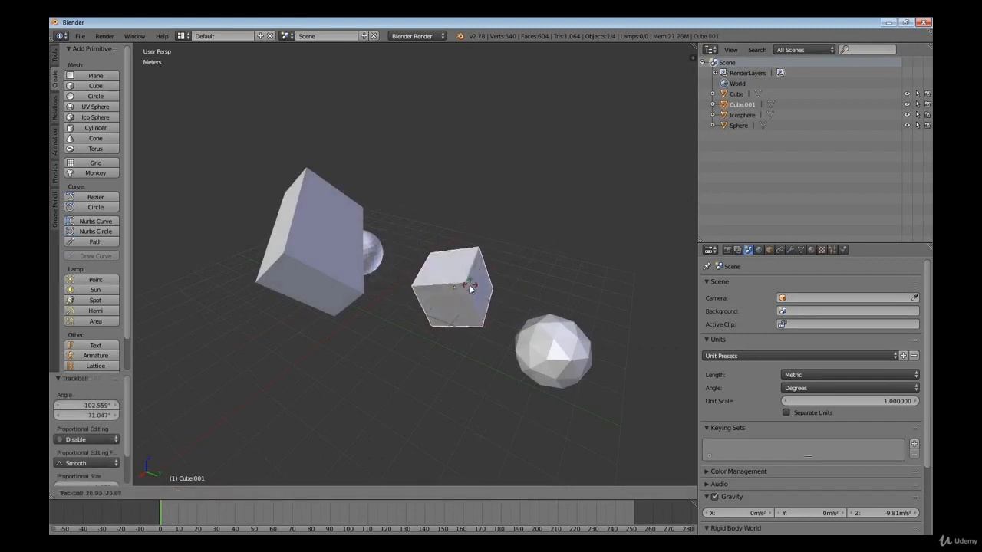
Trackball-rotate Cube.001 about 31.5° and -27.5°, then clear its location and rotation.
{"action": "key", "text": "alt+space"}
{"action": "left_click", "coordinate": [455, 288]}
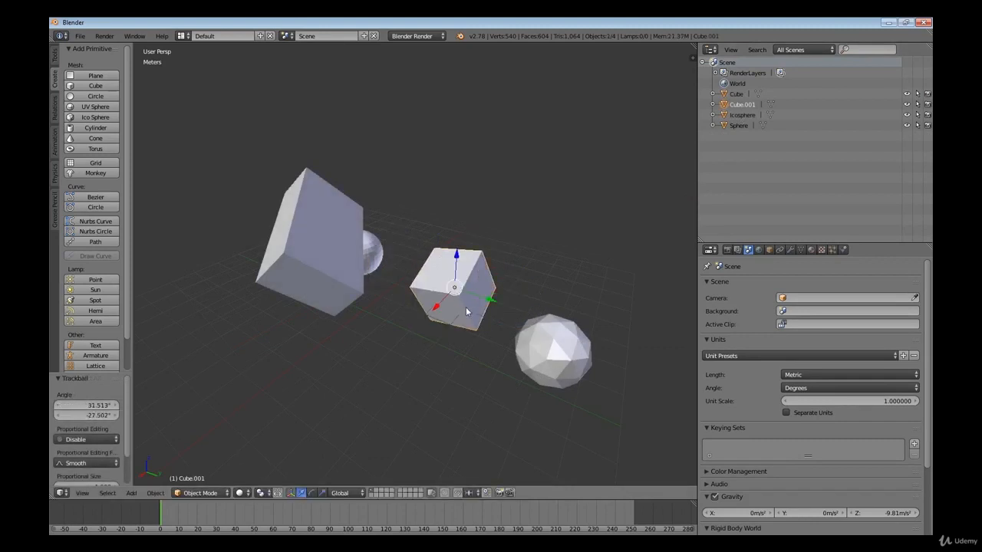
{"action": "key", "text": "alt+g"}
{"action": "key", "text": "alt+r"}
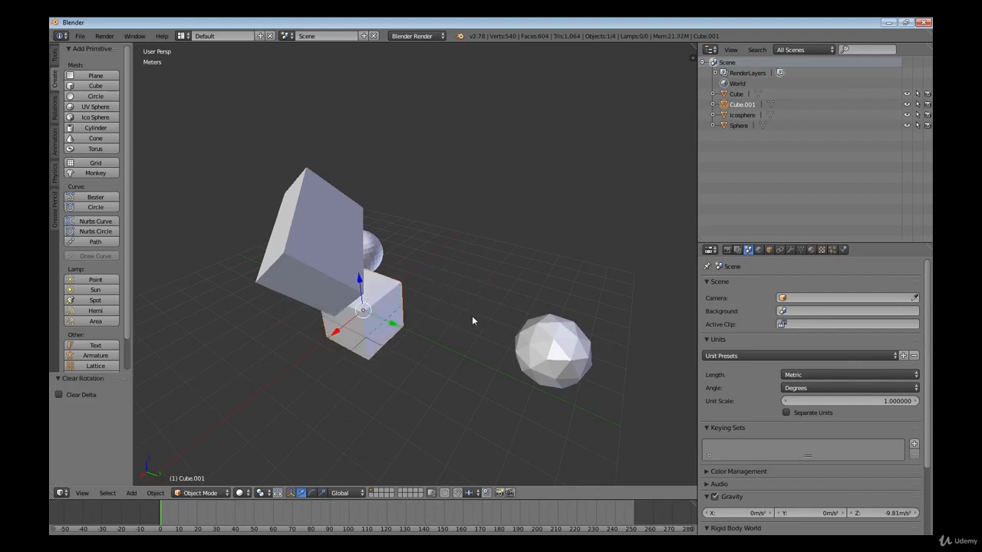
{"action": "key", "text": "alt+a"}
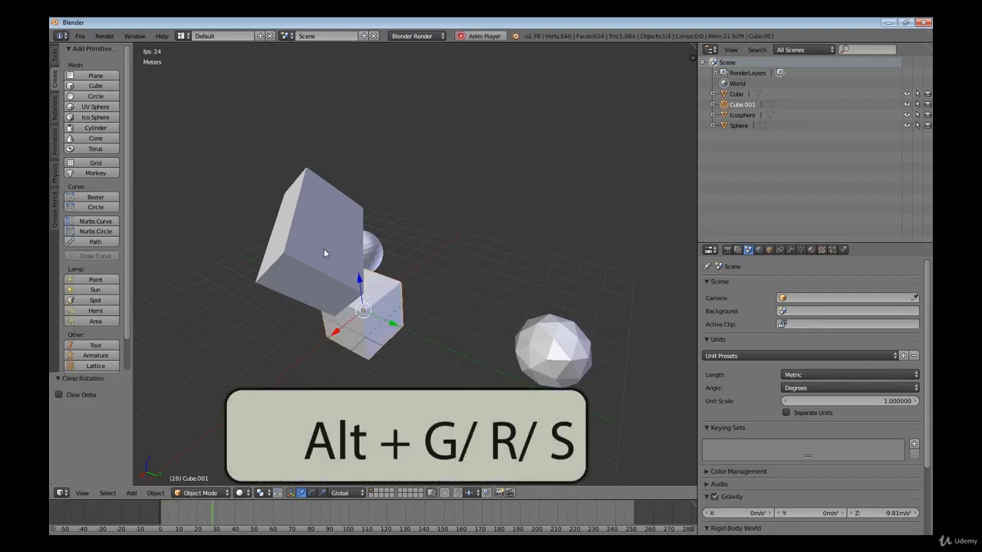
{"action": "key", "text": "alt+a"}
{"action": "left_click_drag", "start_coordinate": [221, 512], "coordinate": [158, 513]}
Select the stretched, tilted cube and clear its location, rotation and scale.
{"action": "middle_click_drag", "start_coordinate": [307, 370], "coordinate": [368, 365]}
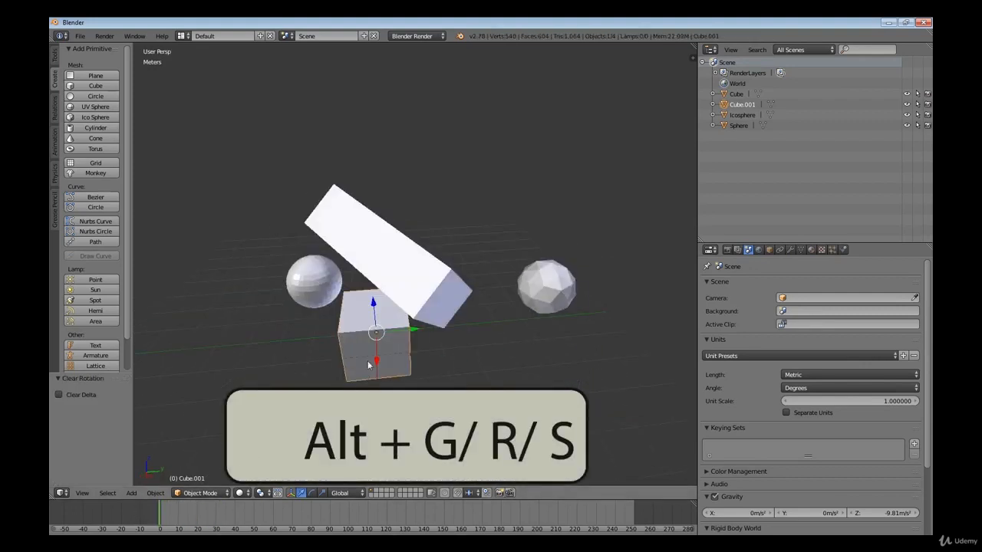
{"action": "right_click", "coordinate": [428, 330]}
{"action": "key", "text": "alt+g"}
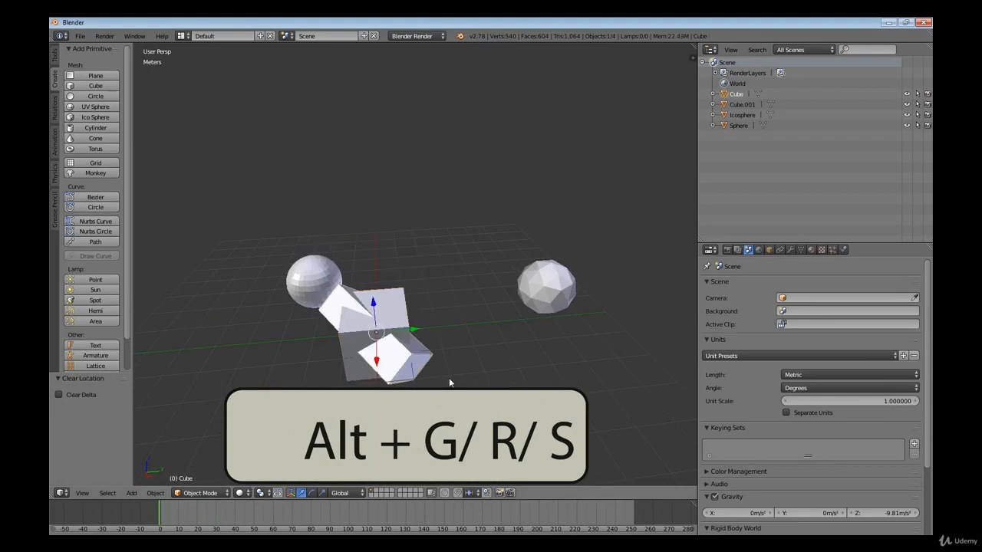
{"action": "key", "text": "alt+r"}
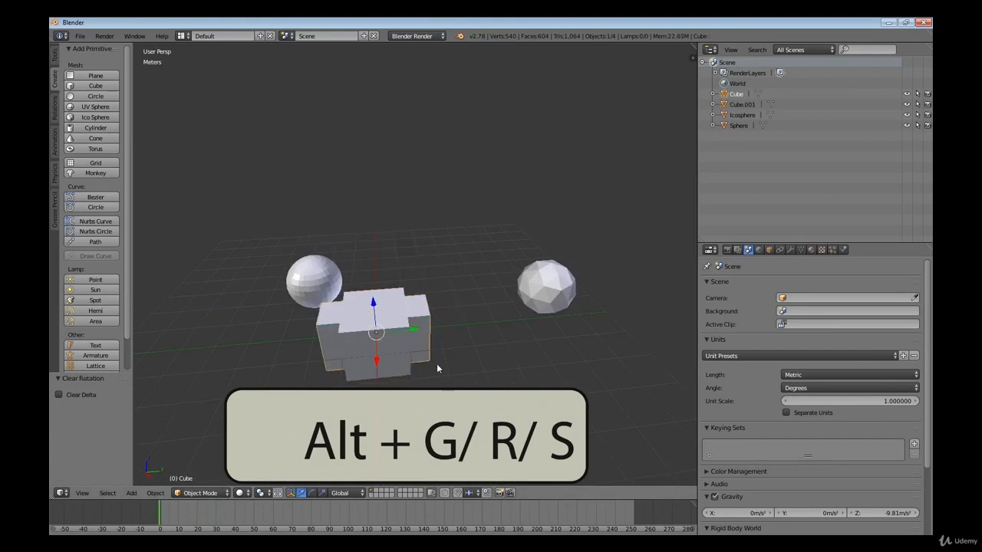
{"action": "middle_click_drag", "start_coordinate": [437, 366], "coordinate": [412, 391]}
{"action": "key", "text": "alt+s"}
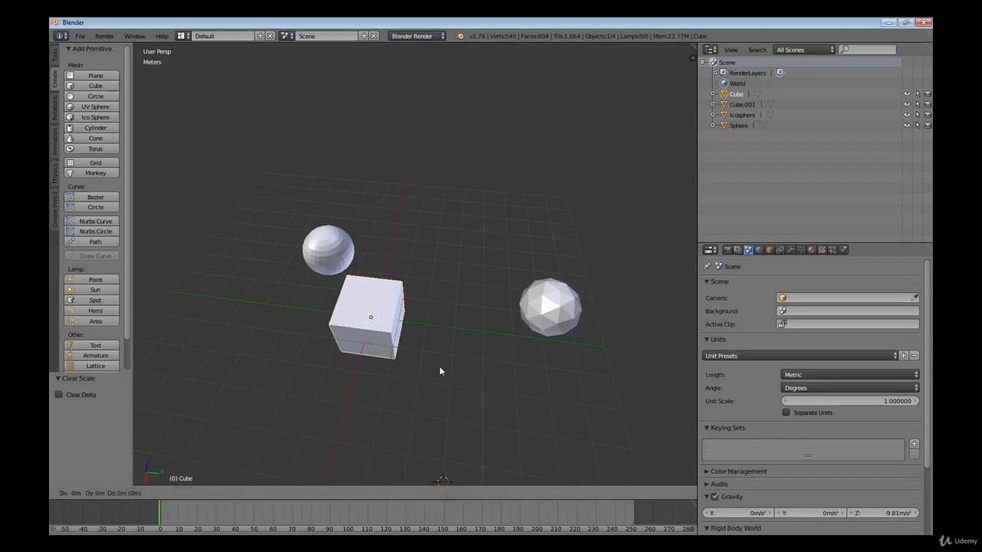
Try constraining Cube's move to Z, X and Y, then move it within the XY plane by about -5.015 m in X and 3.08 m in Y.
{"action": "key", "text": "g"}
{"action": "key", "text": "z"}
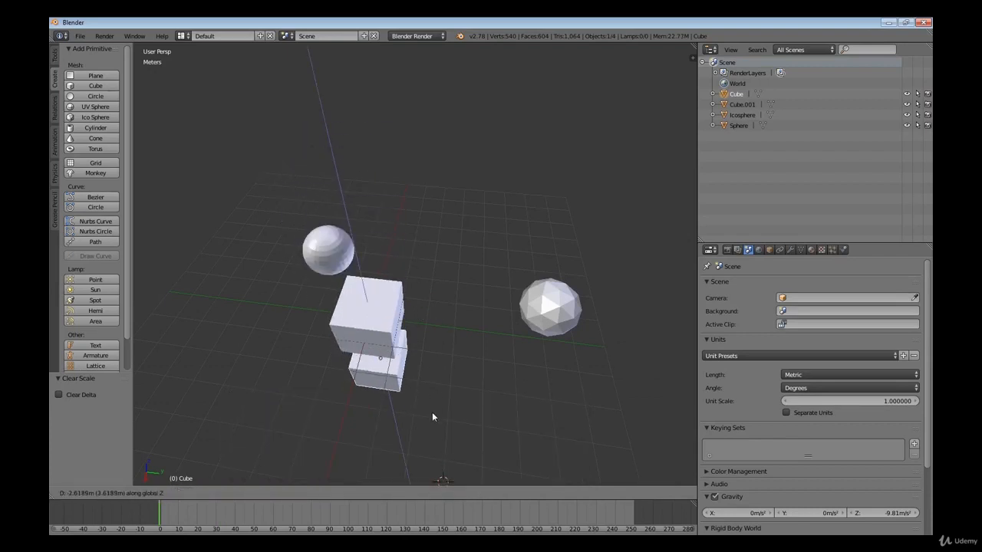
{"action": "key", "text": "x"}
{"action": "key", "text": "y"}
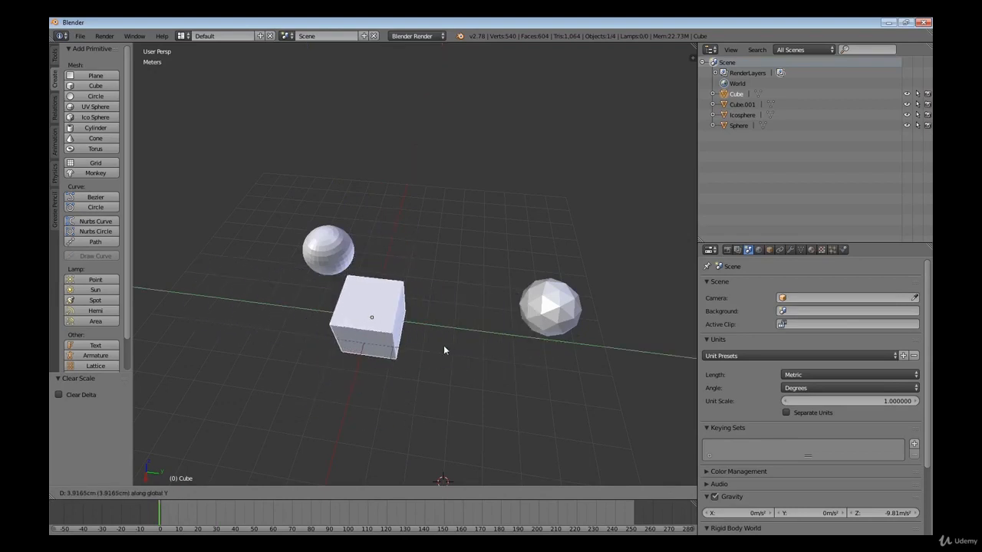
{"action": "key", "text": "shift+z"}
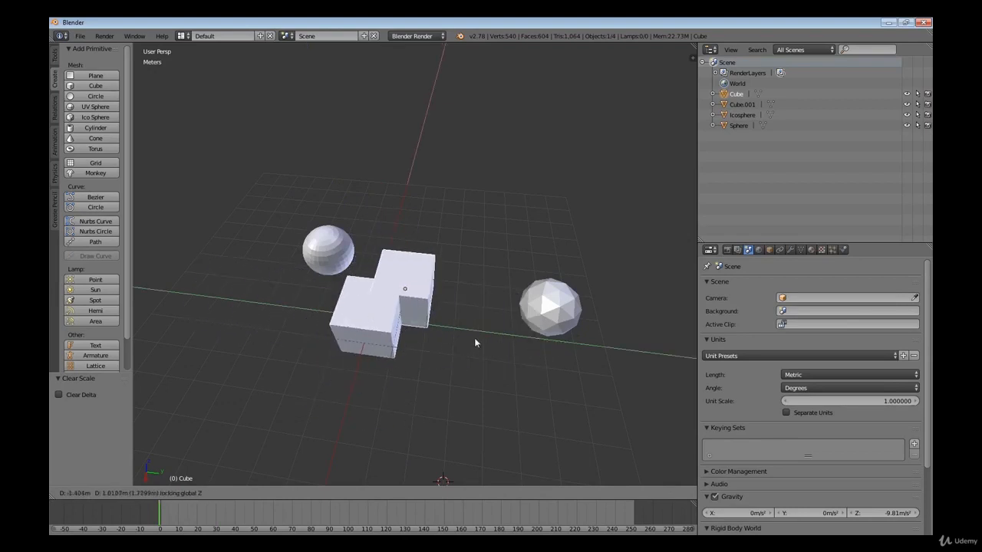
{"action": "left_click", "coordinate": [532, 283]}
Hide Cube and Icosphere one after the other.
{"action": "middle_click_drag", "start_coordinate": [528, 303], "coordinate": [378, 302]}
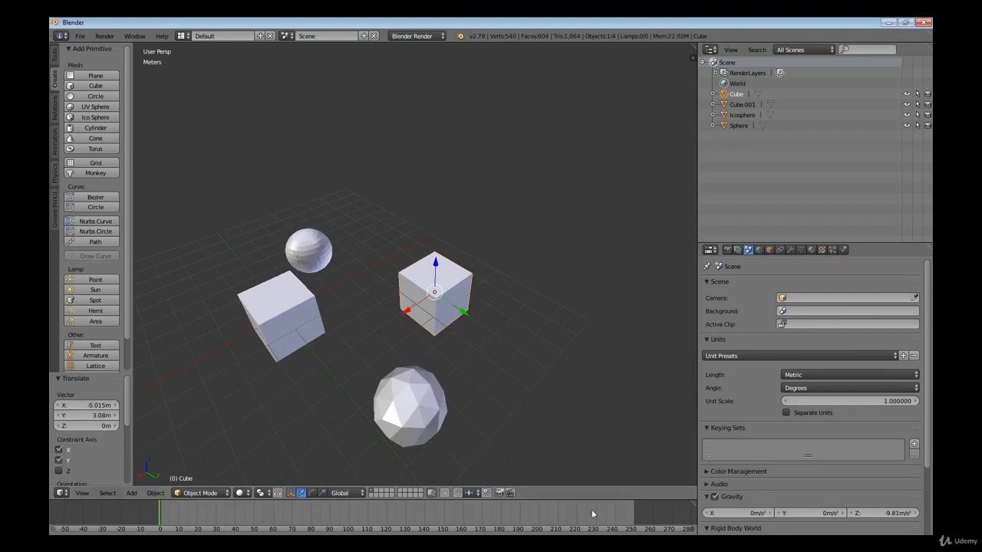
{"action": "middle_click_drag", "start_coordinate": [443, 298], "coordinate": [454, 289], "text": "shift"}
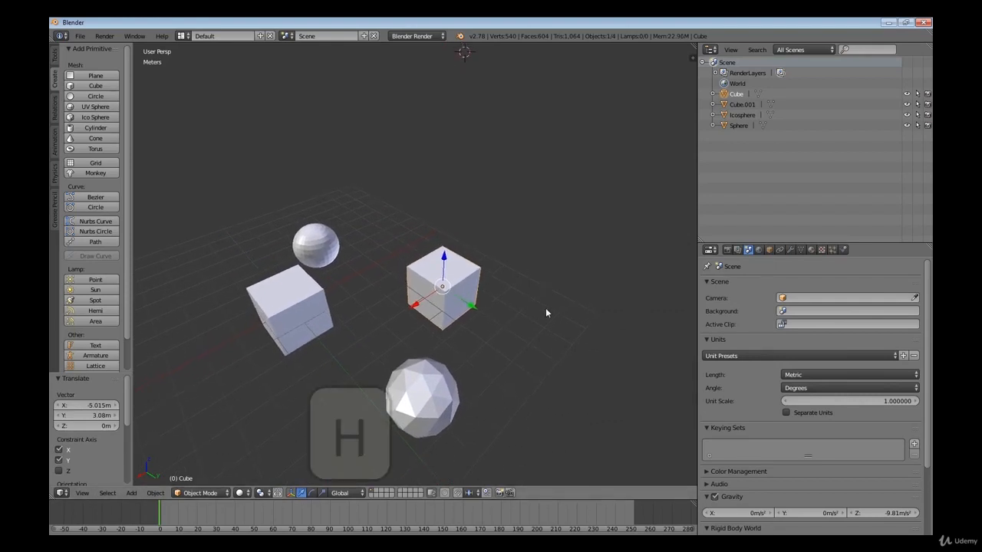
{"action": "key", "text": "h"}
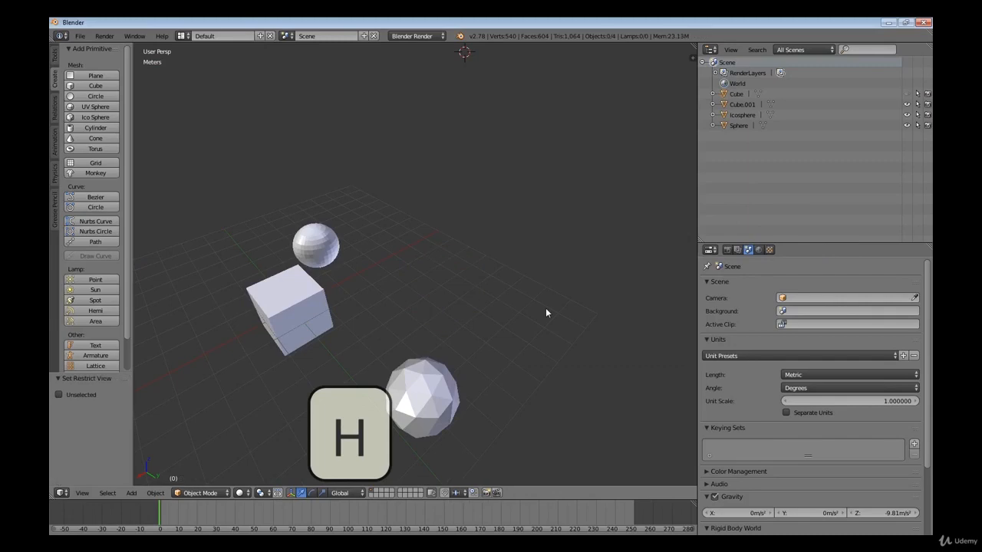
{"action": "right_click", "coordinate": [453, 390]}
{"action": "key", "text": "h"}
Hide Cube.001, switch Icosphere's visibility back on and off, and hide Sphere as well.
{"action": "right_click", "coordinate": [307, 317]}
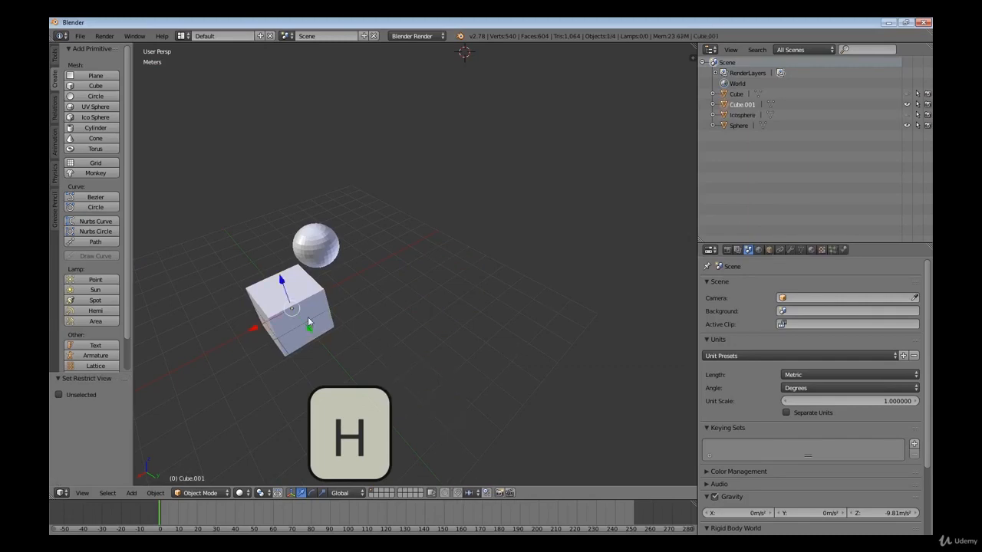
{"action": "left_click", "coordinate": [906, 125]}
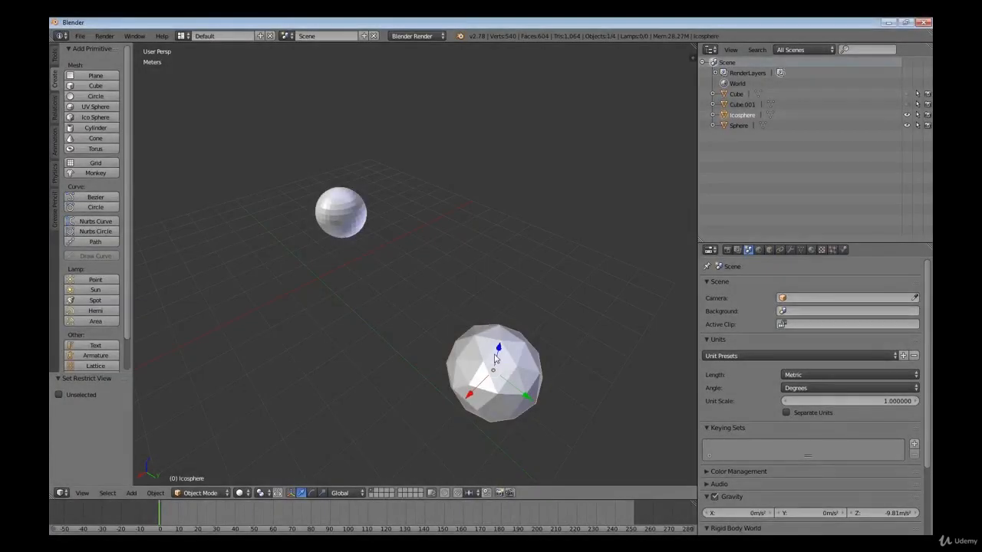
{"action": "key", "text": "h"}
{"action": "right_click", "coordinate": [350, 226]}
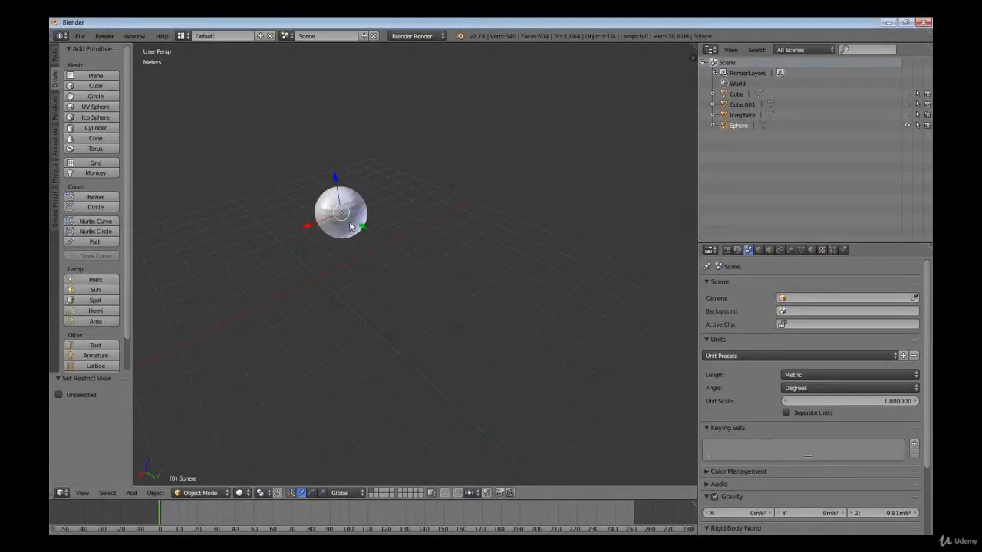
{"action": "key", "text": "h"}
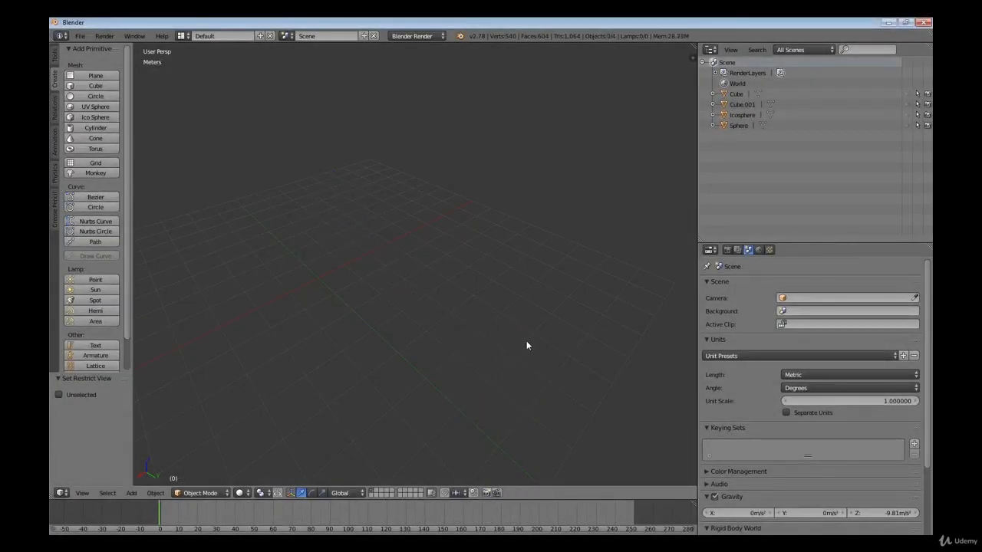
Reveal all hidden objects, clear the selection and circle-select Cube and Icosphere.
{"action": "key", "text": "alt+h"}
{"action": "key", "text": "a"}
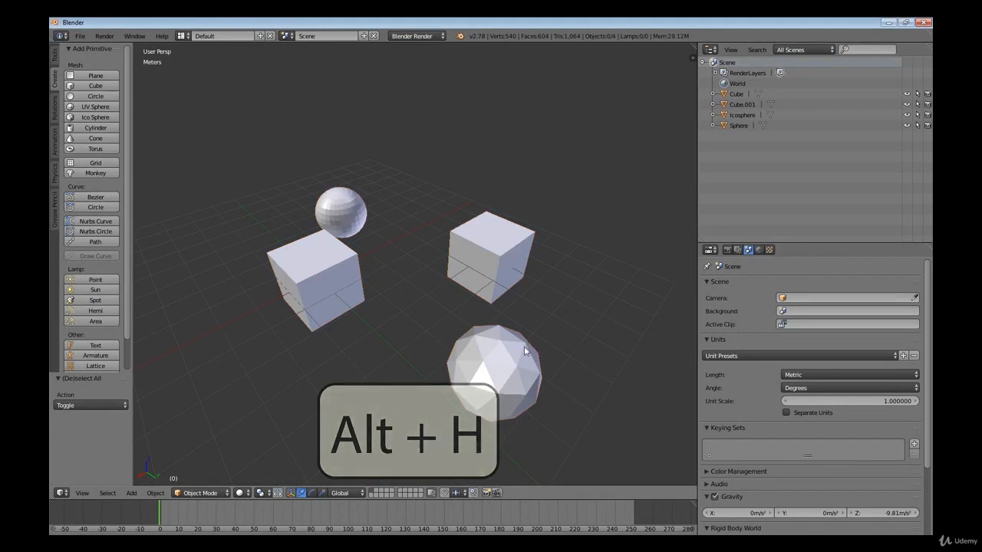
{"action": "key", "text": "c"}
{"action": "left_click", "coordinate": [527, 350]}
{"action": "right_click", "coordinate": [529, 353]}
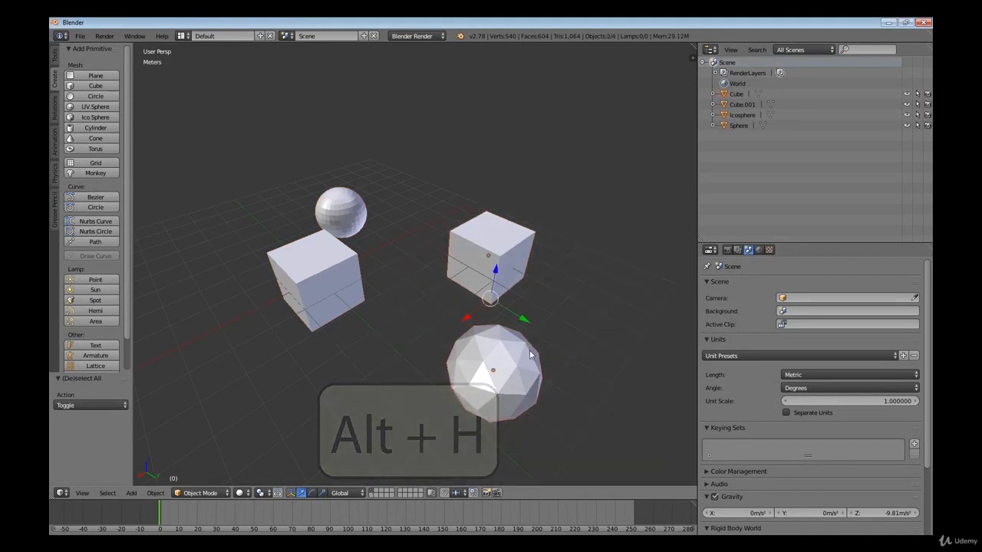
Isolate Cube and Icosphere in local view, hide Cube there, and return to the full scene with all objects revealed.
{"action": "key", "text": "KP_Divide"}
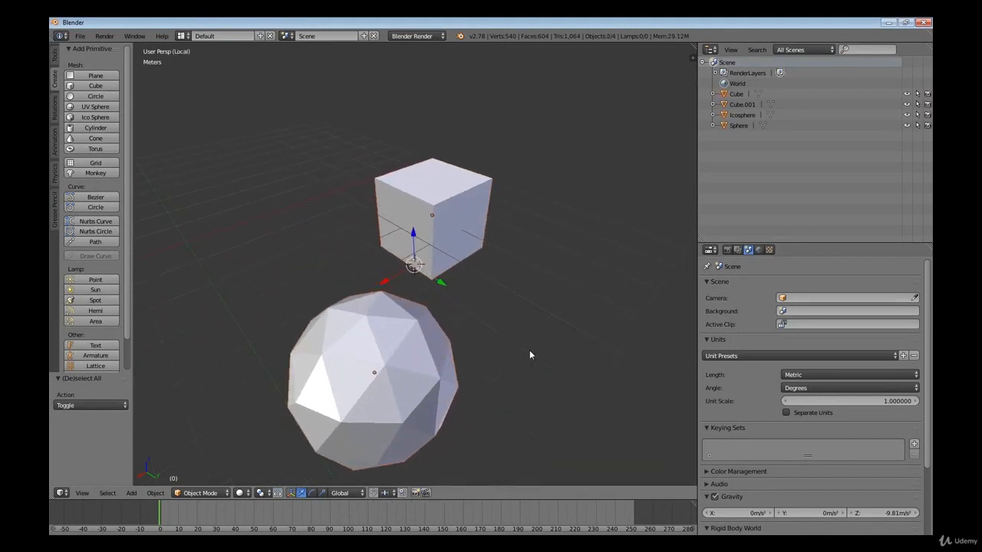
{"action": "middle_click_drag", "start_coordinate": [626, 219], "coordinate": [548, 235]}
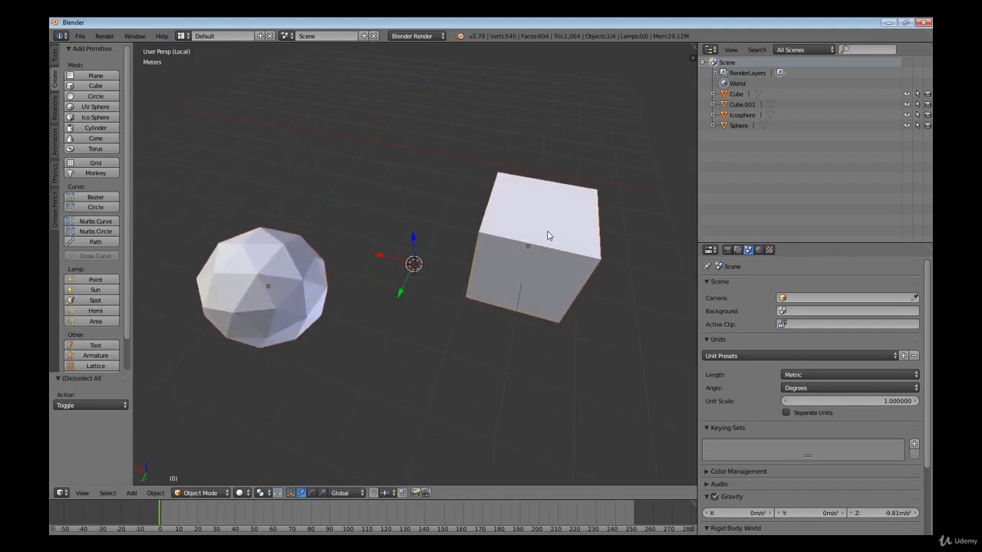
{"action": "right_click", "coordinate": [547, 236]}
{"action": "key", "text": "h"}
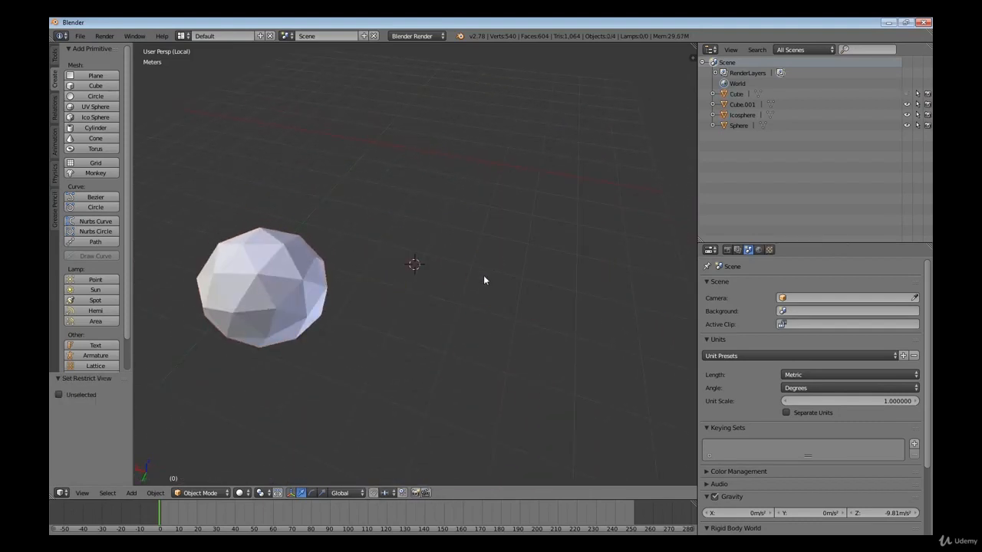
{"action": "key", "text": "KP_Divide"}
{"action": "key", "text": "alt+h"}
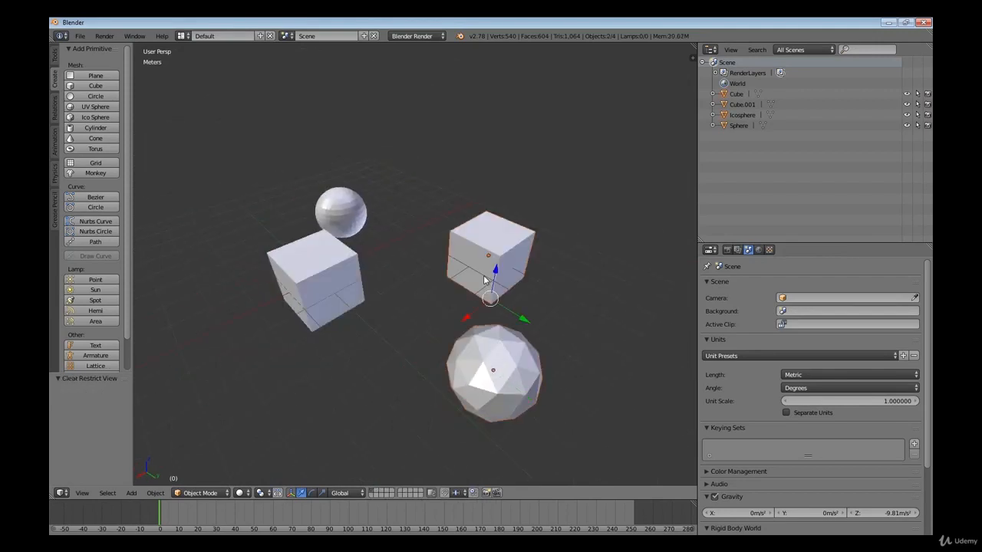
Deselect everything, circle-select Cube and Icosphere with a smaller selection circle, and move both to layer 2.
{"action": "key", "text": "a"}
{"action": "scroll", "coordinate": [483, 276], "scroll_direction": "down", "scroll_amount": 5}
{"action": "key", "text": "c"}
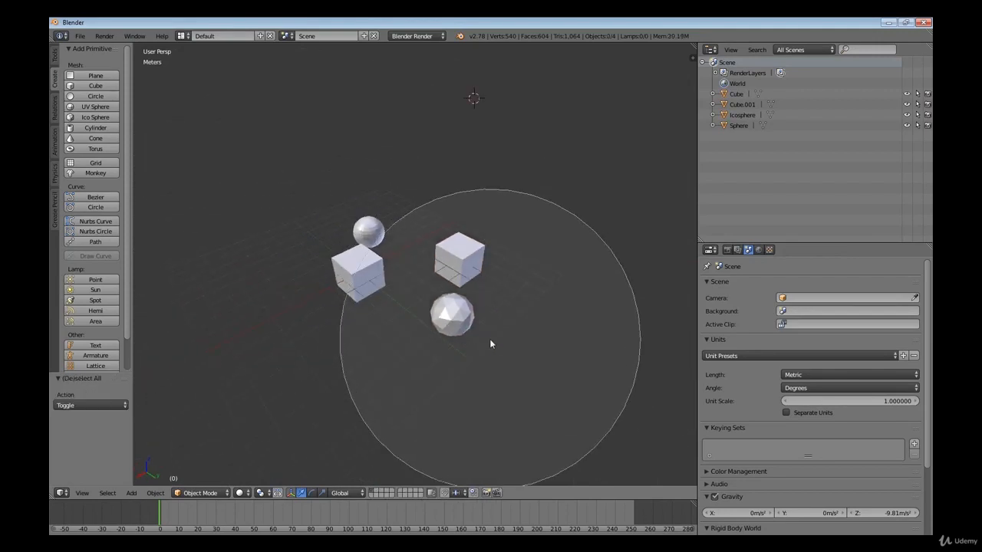
{"action": "scroll", "coordinate": [491, 344], "scroll_direction": "up", "scroll_amount": 5}
{"action": "left_click", "coordinate": [469, 276]}
{"action": "right_click", "coordinate": [469, 255]}
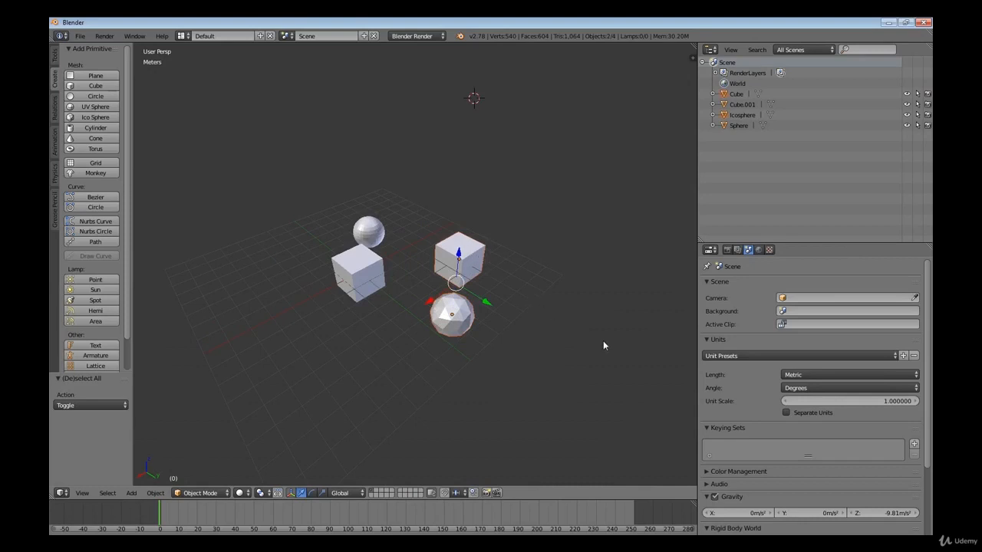
{"action": "key", "text": "m"}
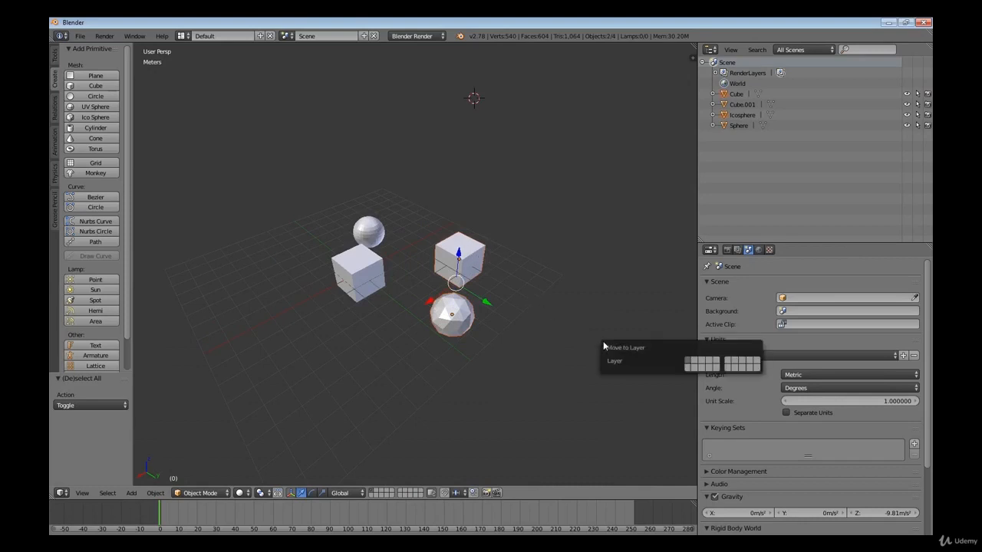
{"action": "left_click", "coordinate": [697, 365]}
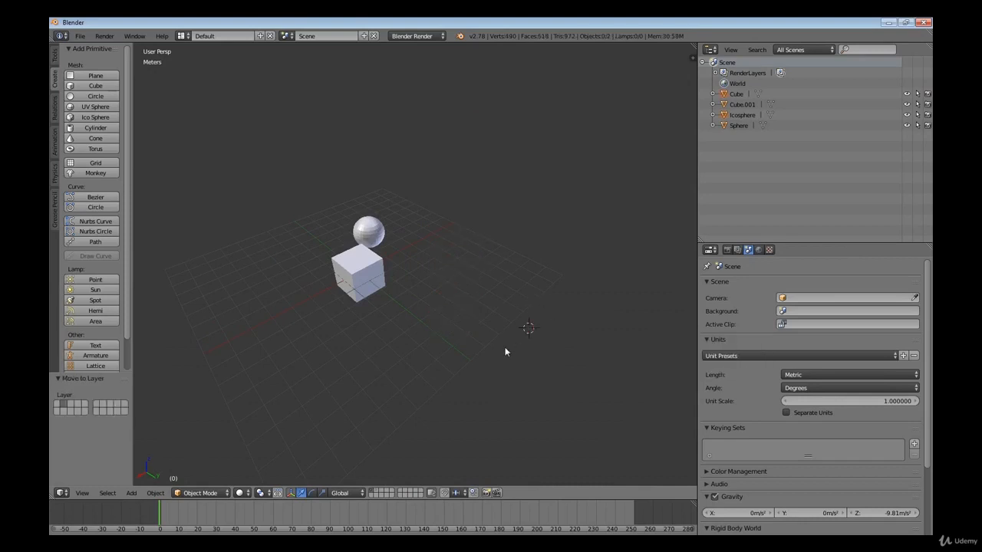
Show layer 2 alone, return to layer 1, and call up the target layer choice for Cube.001.
{"action": "left_click", "coordinate": [372, 493]}
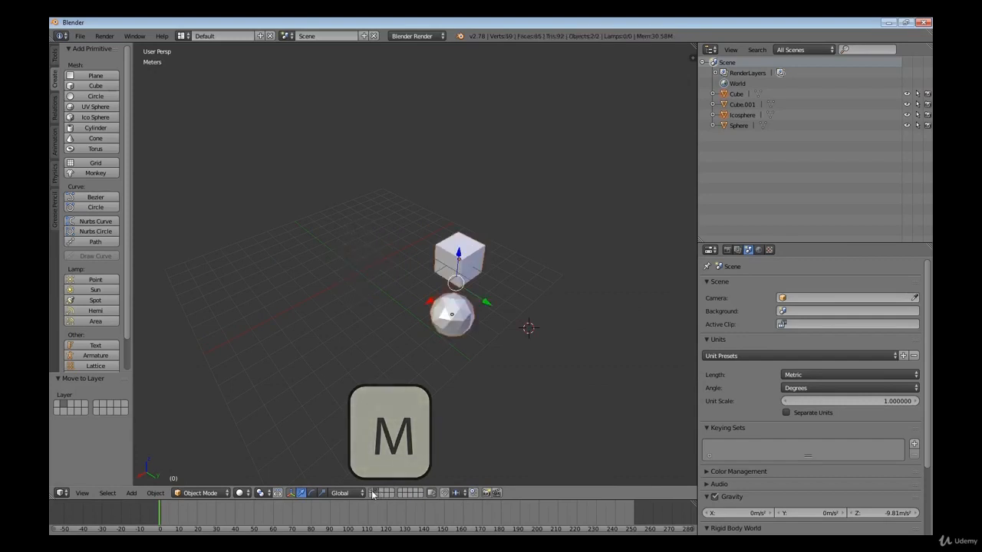
{"action": "left_click", "coordinate": [371, 492]}
{"action": "right_click", "coordinate": [358, 272]}
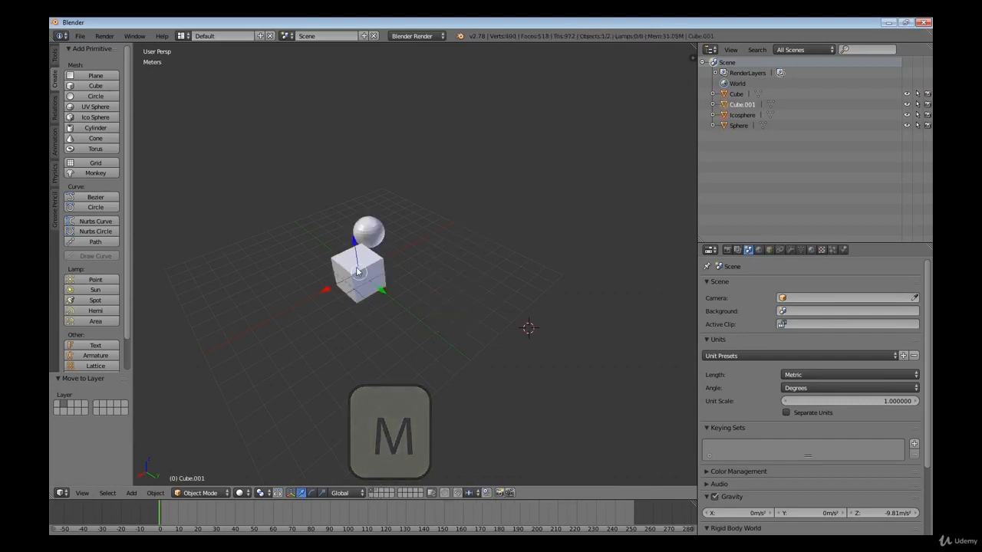
{"action": "key", "text": "m"}
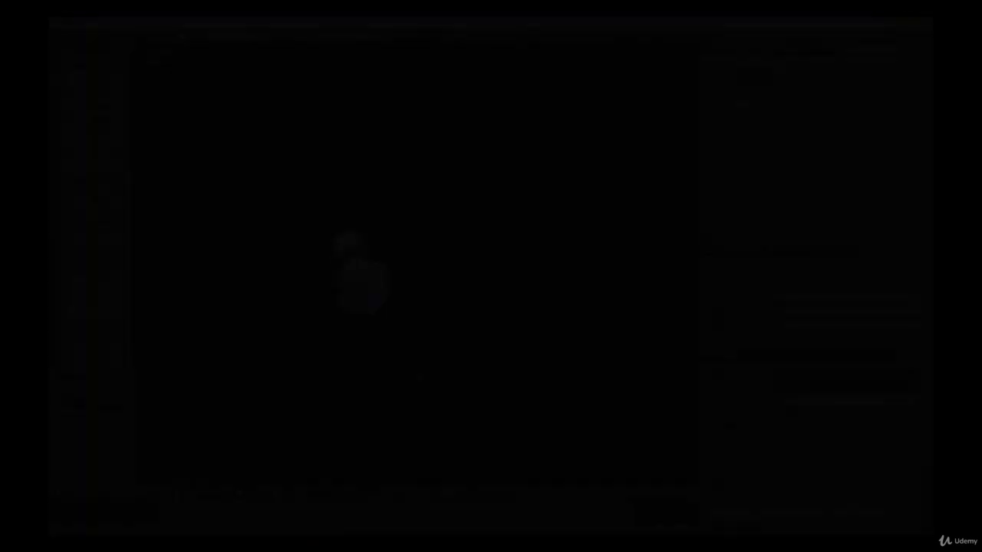
Toggle the viewport between showing all layers and only the first layer.
{"action": "key", "text": "grave"}
{"action": "key", "text": "grave"}
{"action": "key", "text": "grave"}
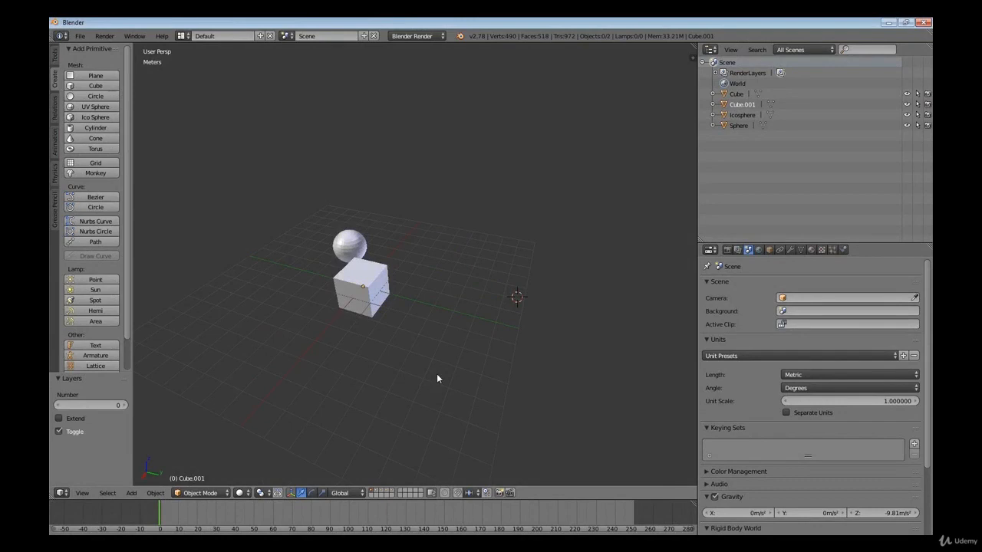
Put Cube.001 into Edit Mode and toggle between Edit Mode and Object Mode, ending in Object Mode.
{"action": "middle_click_drag", "start_coordinate": [449, 351], "coordinate": [504, 345], "text": "shift"}
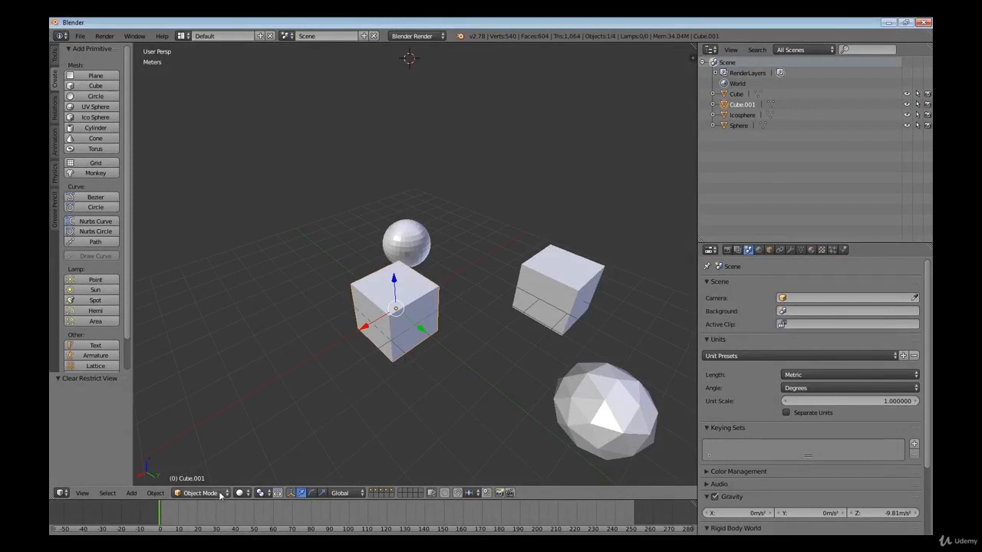
{"action": "left_click", "coordinate": [220, 496]}
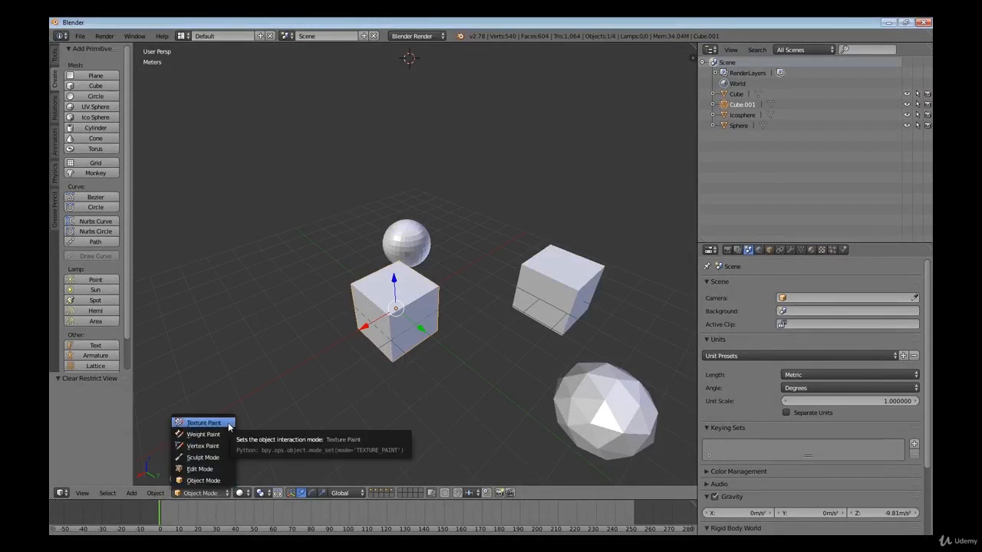
{"action": "left_click", "coordinate": [207, 468]}
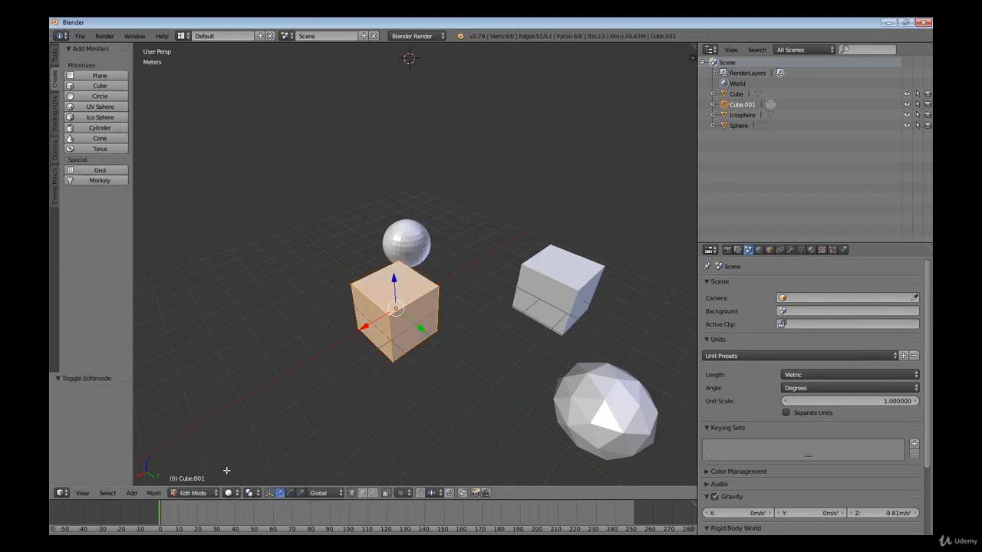
{"action": "middle_click_drag", "start_coordinate": [442, 341], "coordinate": [509, 307]}
{"action": "key", "text": "Tab"}
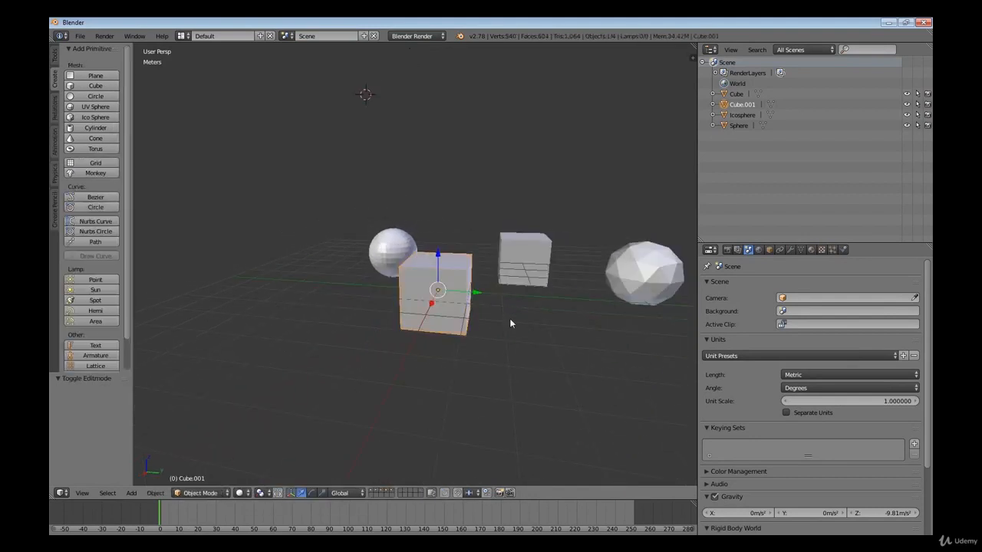
{"action": "key", "text": "Tab"}
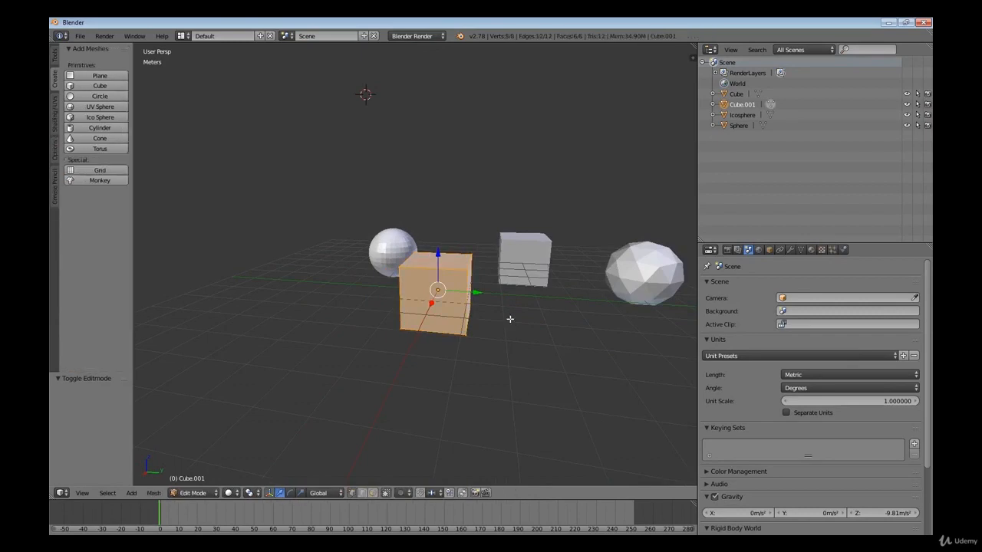
{"action": "key", "text": "Tab"}
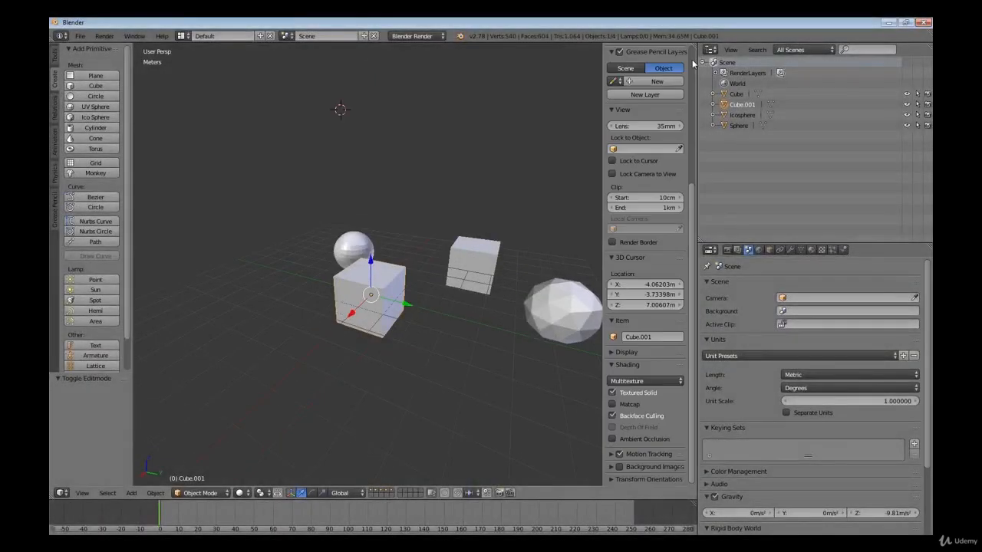
Set Cube.001's location to about -87, 32 and 89 cm, rotation to 17.7°, 0° and 19.8°, X scale to 3.490, and adjust its Y dimension.
{"action": "key", "text": "n"}
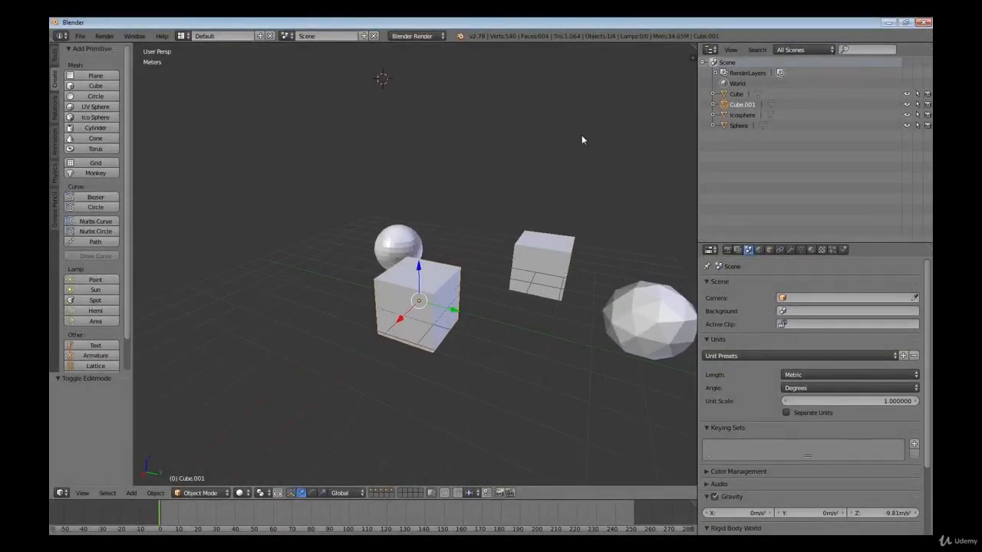
{"action": "key", "text": "n"}
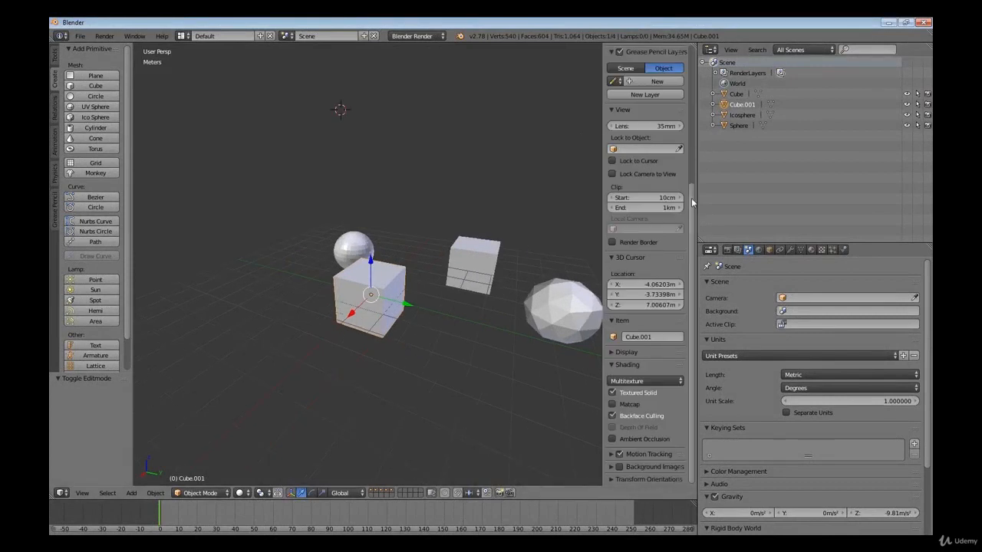
{"action": "left_click_drag", "start_coordinate": [691, 203], "coordinate": [691, 57]}
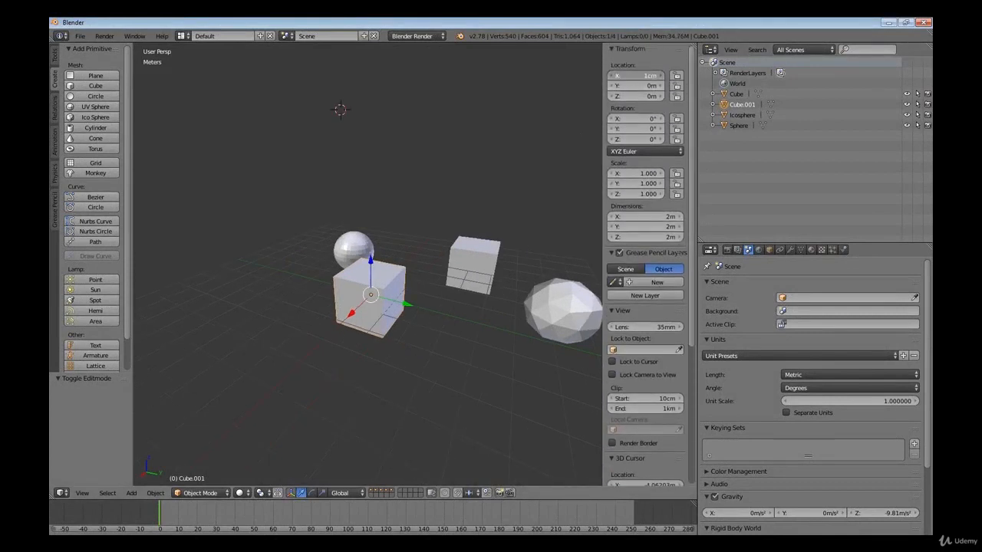
{"action": "left_click_drag", "start_coordinate": [635, 76], "coordinate": [642, 119]}
{"action": "left_click_drag", "start_coordinate": [618, 139], "coordinate": [648, 139]}
{"action": "left_click_drag", "start_coordinate": [618, 173], "coordinate": [659, 173]}
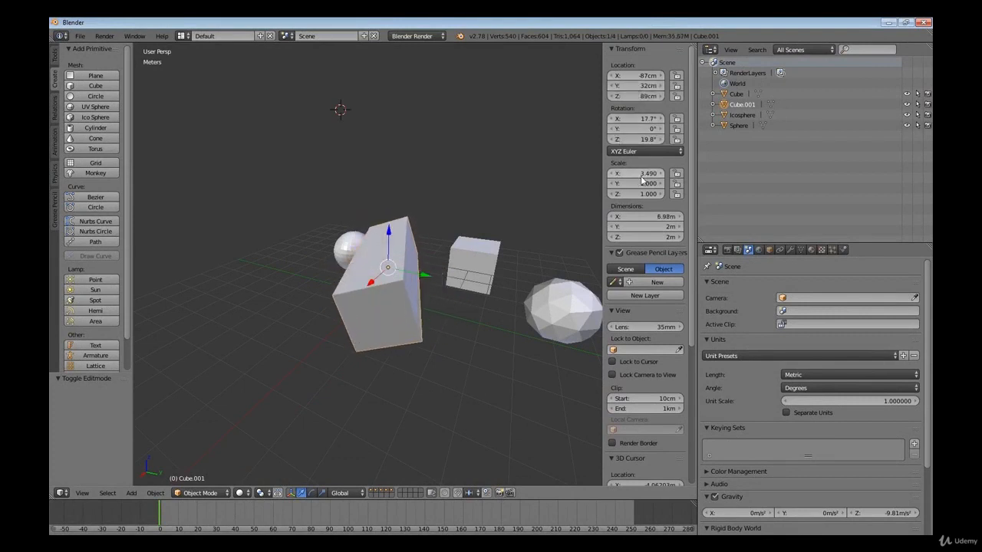
{"action": "left_click_drag", "start_coordinate": [637, 227], "coordinate": [659, 227]}
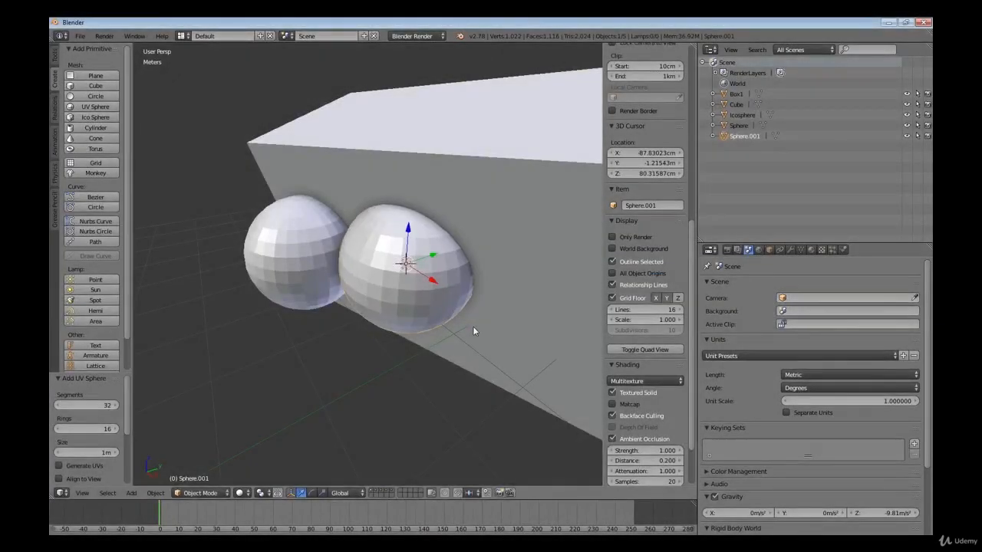
Scale Sphere.001 down slightly and duplicate it twice, offsetting the first copy by about -92, -60 and 85 cm.
{"action": "key", "text": "s"}
{"action": "left_click", "coordinate": [467, 315]}
{"action": "key", "text": "shift+d"}
{"action": "left_click", "coordinate": [407, 262]}
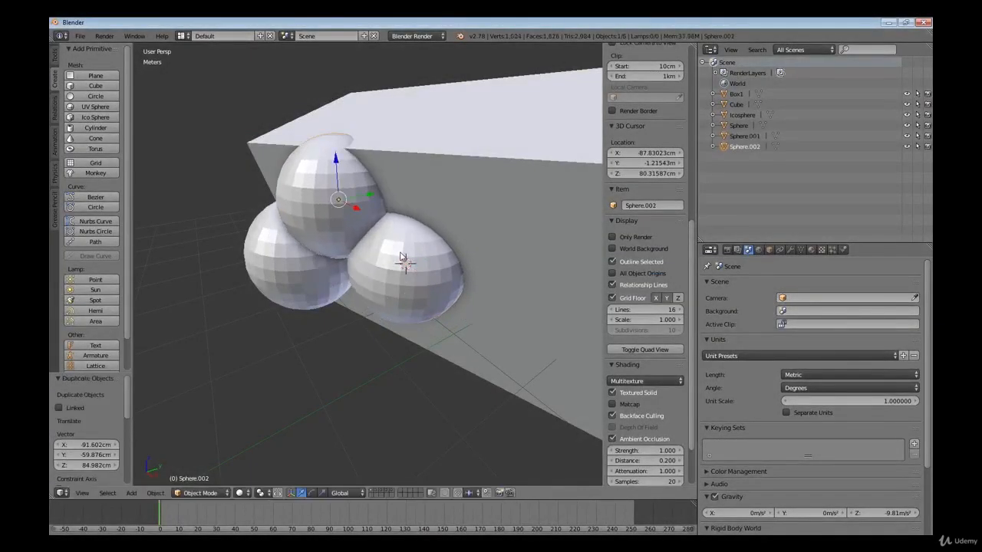
{"action": "key", "text": "shift+d"}
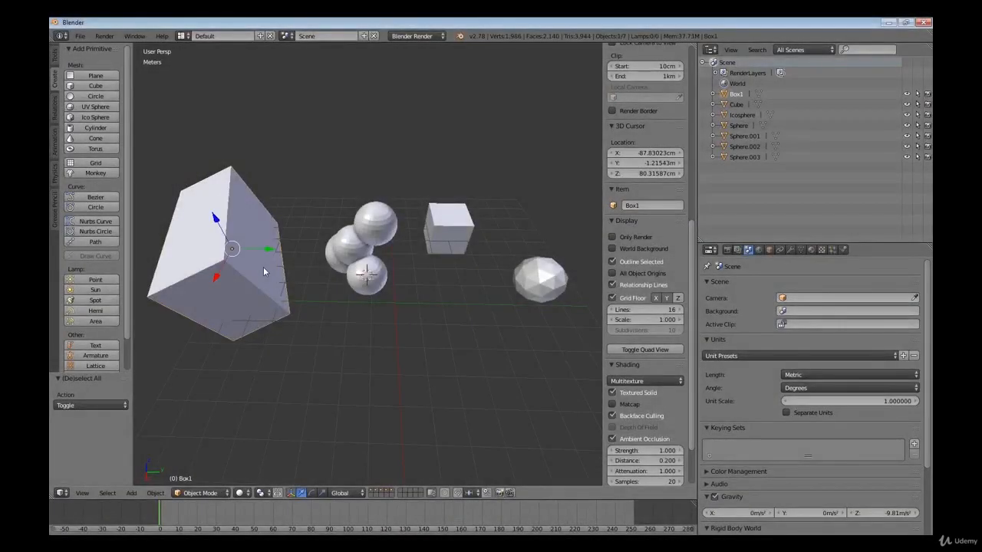
Duplicate Box1 four times in succession, placing each copy farther up and along, the last offset by about -38, 61 and 33 cm.
{"action": "key", "text": "shift+d"}
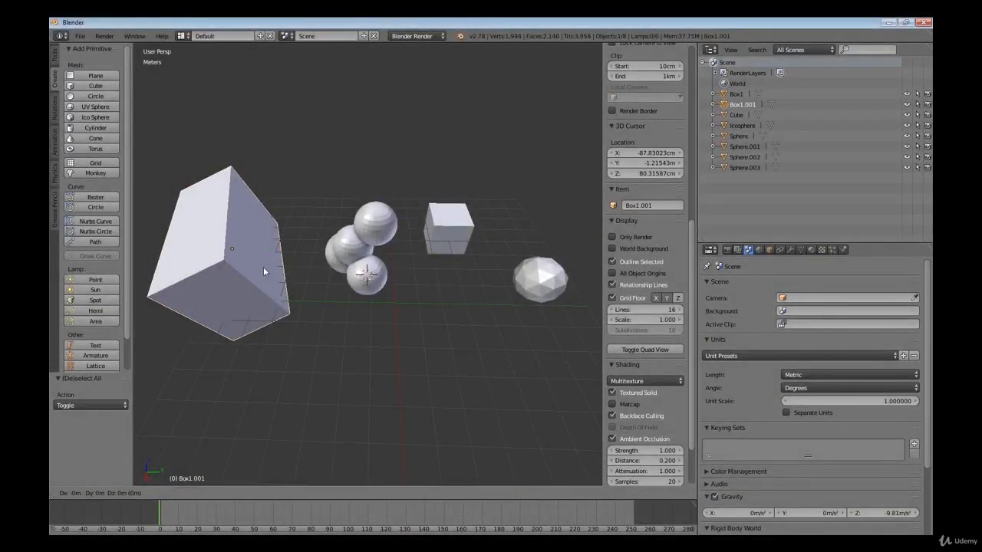
{"action": "left_click", "coordinate": [303, 203]}
{"action": "key", "text": "shift+d"}
{"action": "left_click", "coordinate": [330, 174]}
{"action": "key", "text": "shift+d"}
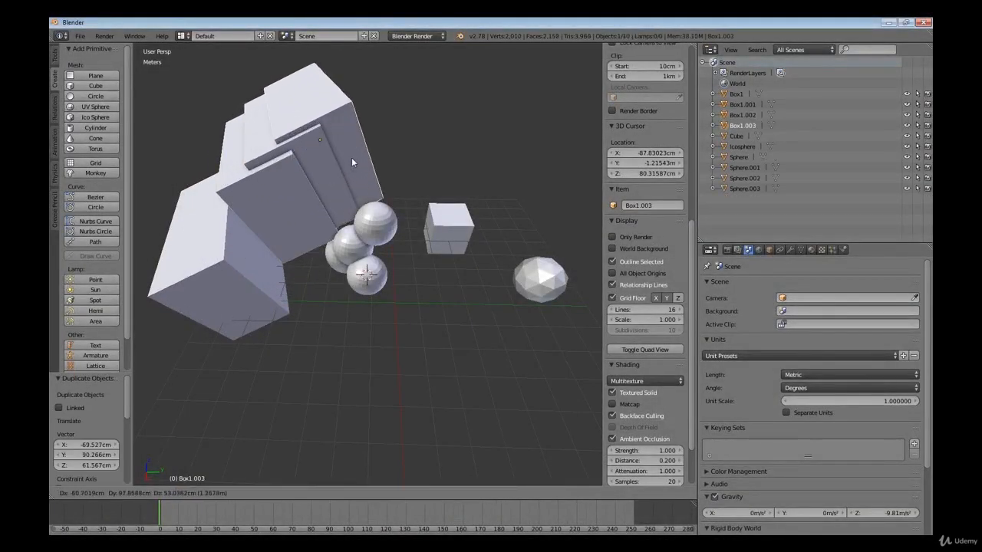
{"action": "left_click", "coordinate": [357, 161]}
{"action": "key", "text": "shift+d"}
{"action": "left_click", "coordinate": [401, 195]}
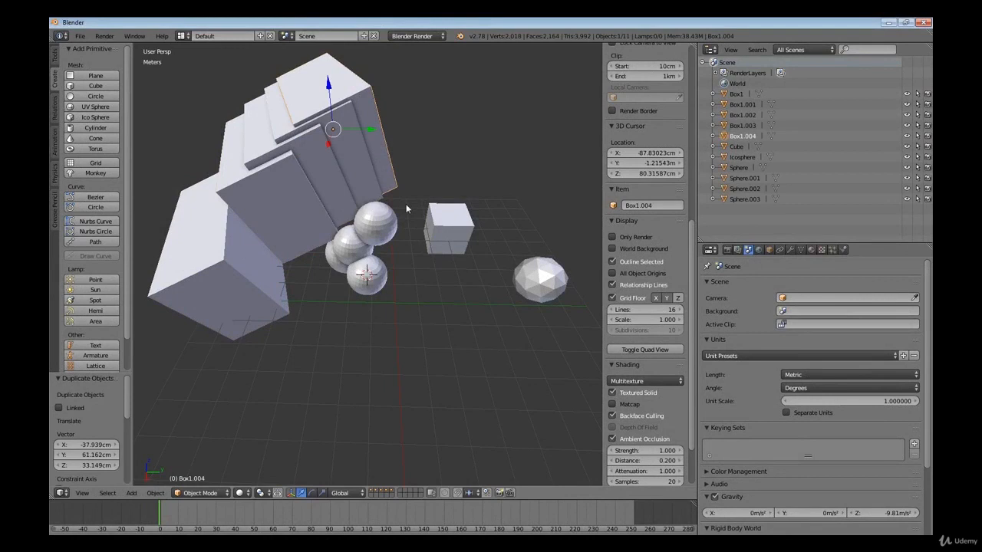
Repeat the last duplication six more times to extend the row of boxes.
{"action": "middle_click_drag", "start_coordinate": [406, 204], "coordinate": [421, 265], "text": "shift"}
{"action": "key", "text": "shift+r"}
{"action": "key", "text": "shift+r"}
{"action": "key", "text": "shift+r"}
{"action": "key", "text": "shift+r"}
{"action": "key", "text": "shift+r"}
{"action": "key", "text": "shift+r"}
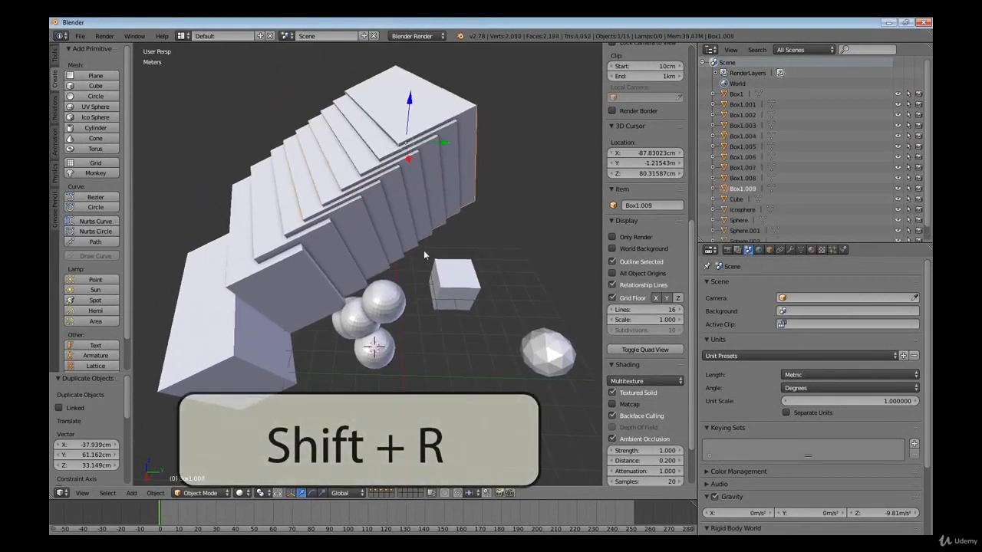
{"action": "scroll", "coordinate": [454, 308], "scroll_direction": "down", "scroll_amount": 4}
{"action": "middle_click_drag", "start_coordinate": [457, 304], "coordinate": [373, 303], "text": "shift"}
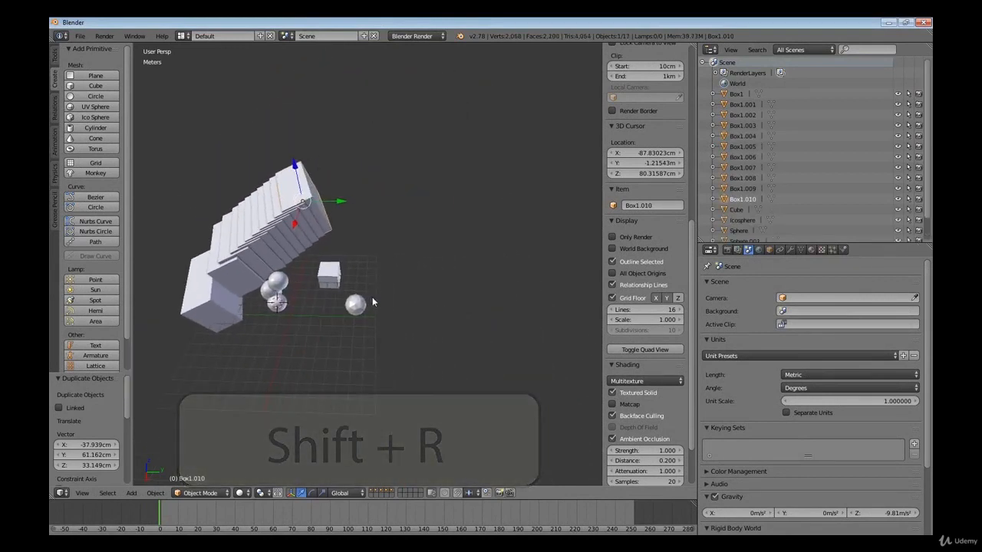
Adjust the last duplicate's translation vector to about X -80.939 cm, Y 1.352 m and Z 80.149 cm.
{"action": "key", "text": "F6"}
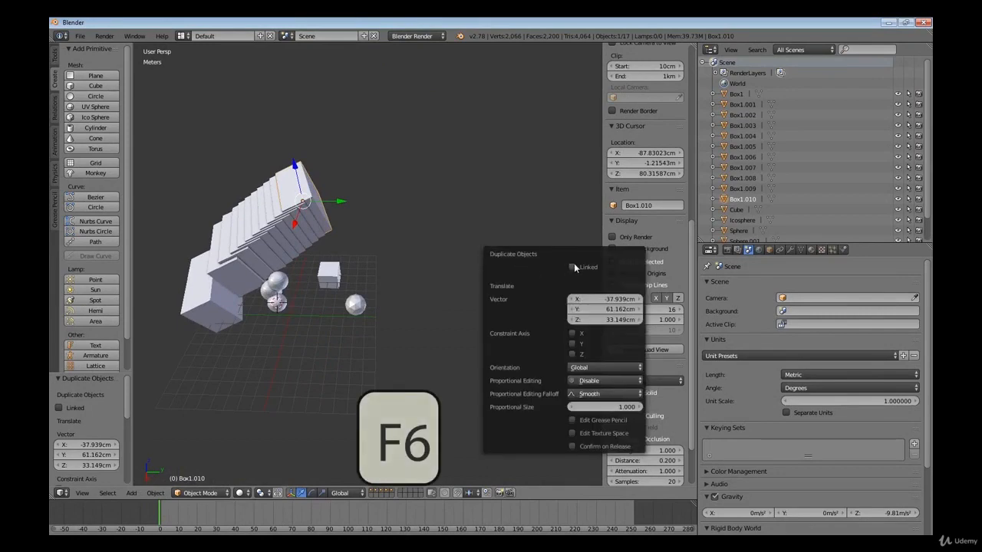
{"action": "left_click_drag", "start_coordinate": [595, 299], "coordinate": [561, 299]}
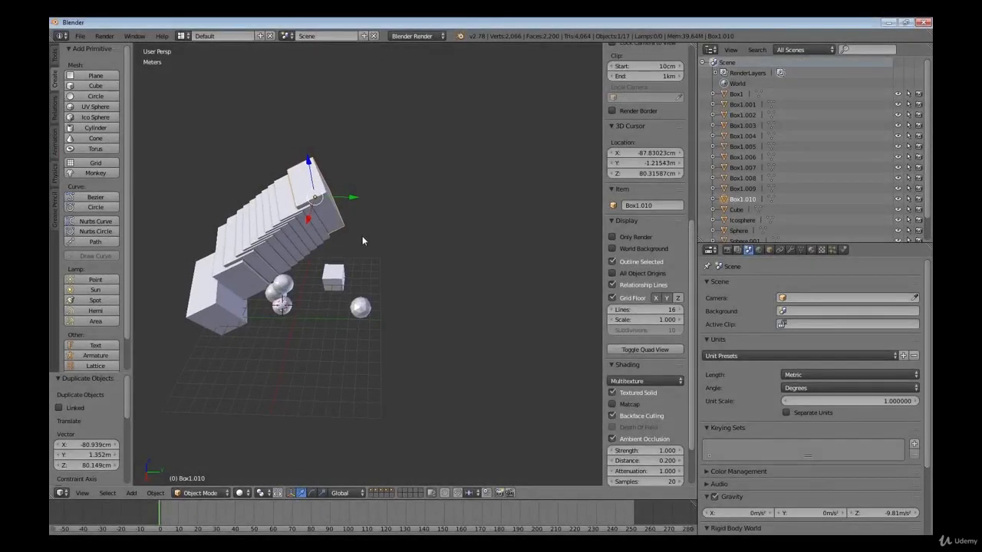
Select all objects in the scene and delete them.
{"action": "middle_click_drag", "start_coordinate": [362, 236], "coordinate": [454, 226], "text": "shift"}
{"action": "key", "text": "a"}
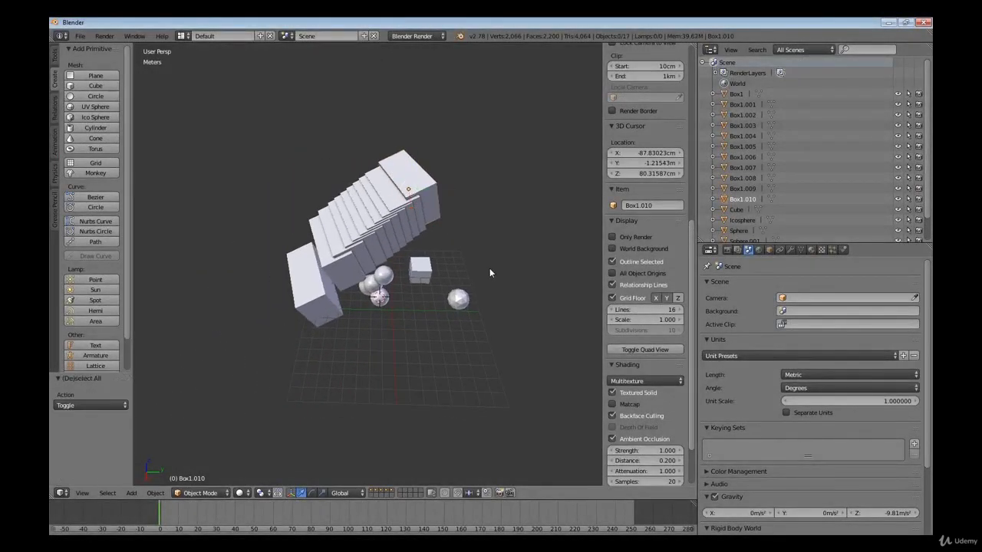
{"action": "key", "text": "a"}
{"action": "key", "text": "x"}
{"action": "left_click", "coordinate": [492, 250]}
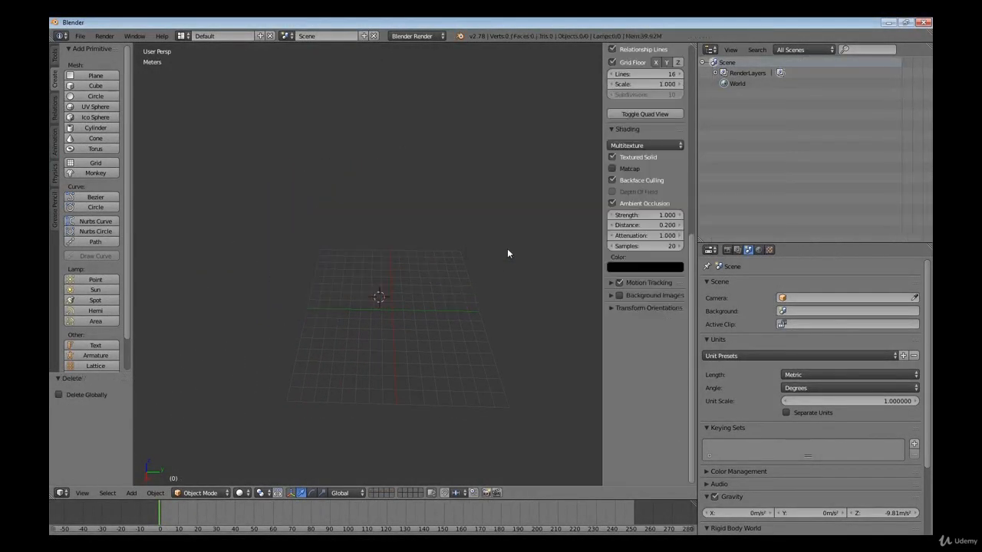
Add a cylinder mesh at the 3D cursor in the empty scene.
{"action": "key", "text": "shift+a"}
{"action": "mouse_move", "coordinate": [507, 248]}
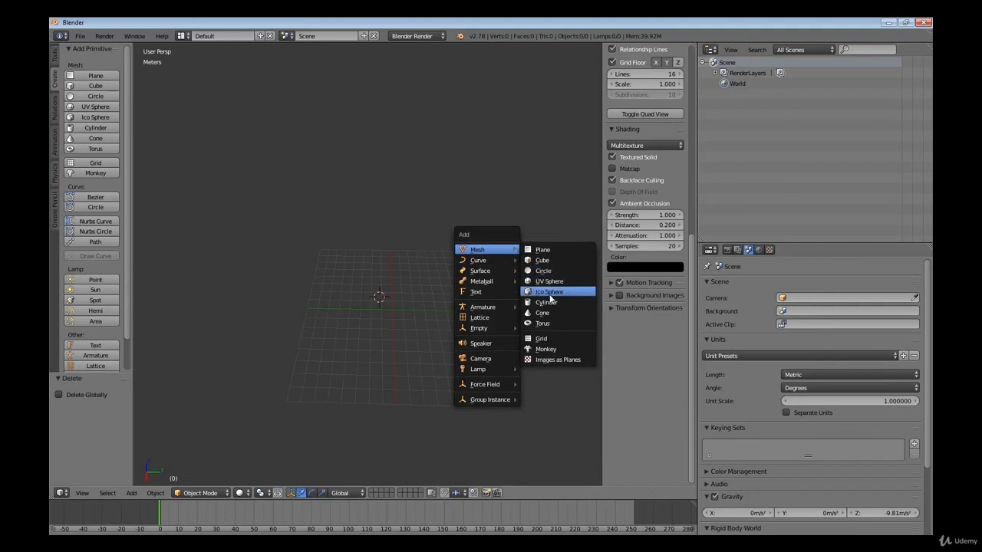
{"action": "left_click", "coordinate": [549, 304]}
{"action": "scroll", "coordinate": [505, 321], "scroll_direction": "up", "scroll_amount": 6}
{"action": "middle_click_drag", "start_coordinate": [499, 350], "coordinate": [415, 287], "text": "shift"}
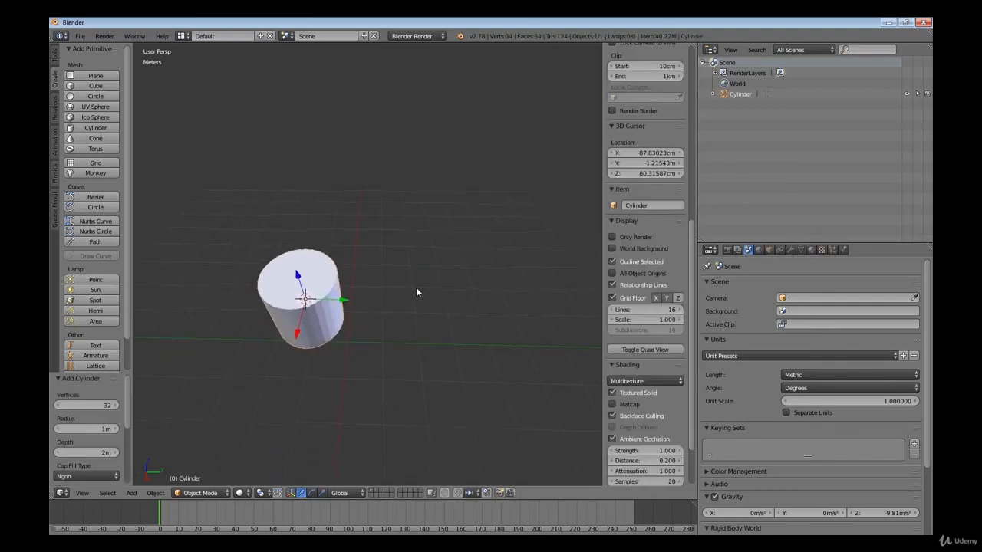
Add a cone and a plane mesh, each at a newly placed 3D cursor position.
{"action": "key", "text": "shift+a"}
{"action": "mouse_move", "coordinate": [460, 258]}
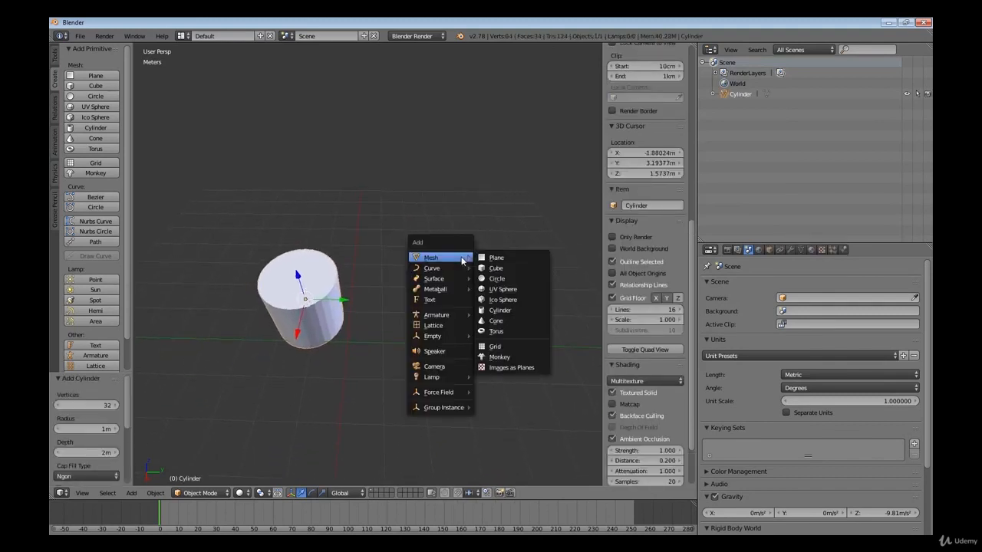
{"action": "left_click", "coordinate": [507, 321]}
{"action": "key", "text": "shift+a"}
{"action": "mouse_move", "coordinate": [342, 212]}
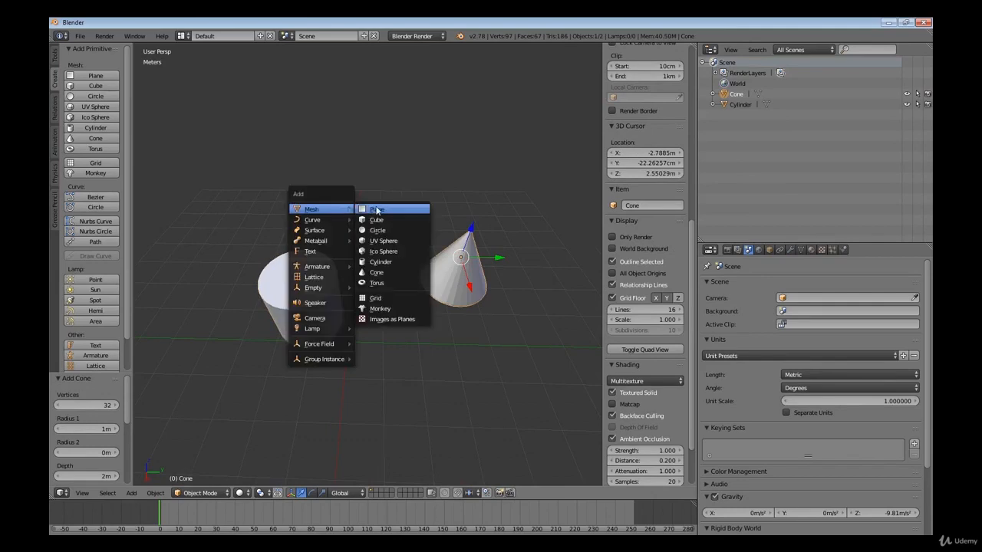
{"action": "left_click", "coordinate": [376, 210]}
Add a cube at the scene origin, raise it along Z in snapped increments to rest on the plane, and deselect it.
{"action": "key", "text": "shift+a"}
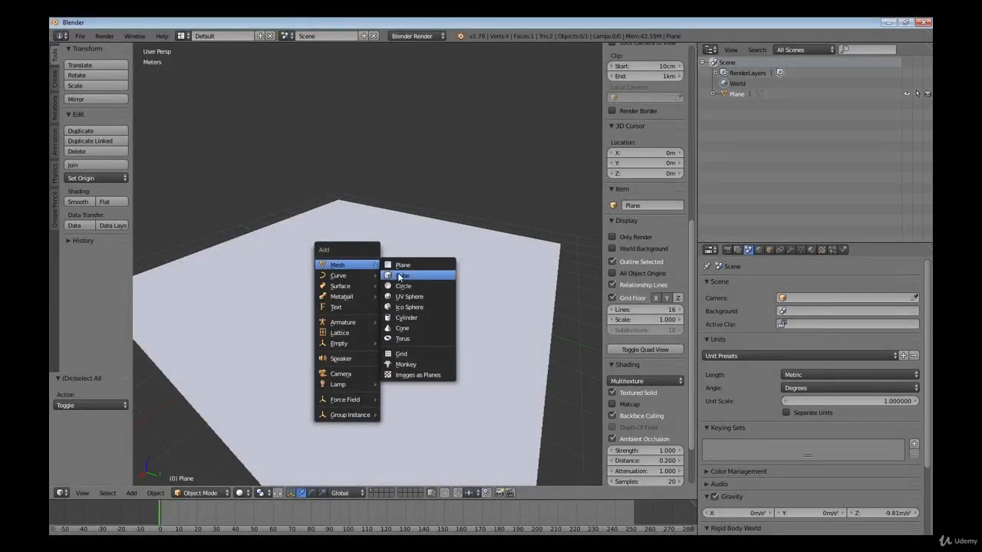
{"action": "left_click", "coordinate": [400, 276]}
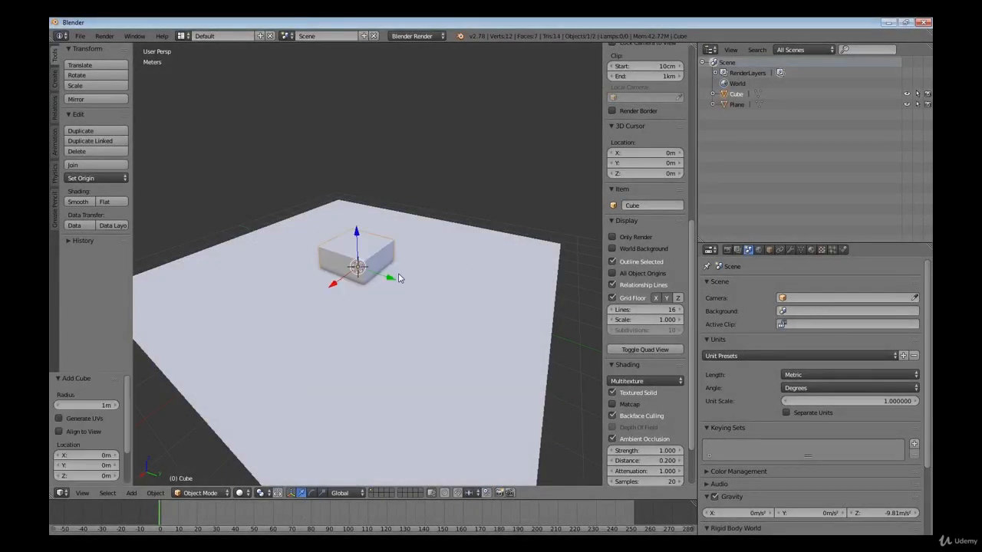
{"action": "key", "text": "g"}
{"action": "key", "text": "z"}
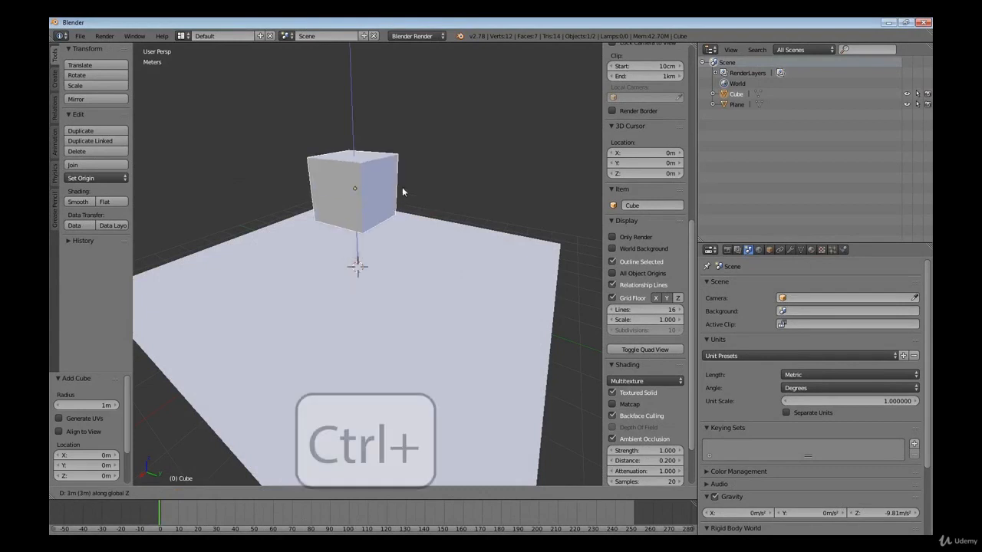
{"action": "left_click", "coordinate": [405, 256]}
{"action": "key", "text": "a"}
Add a UV sphere, move it along Y to beside the cube, and raise it 1 m along Z.
{"action": "key", "text": "shift+a"}
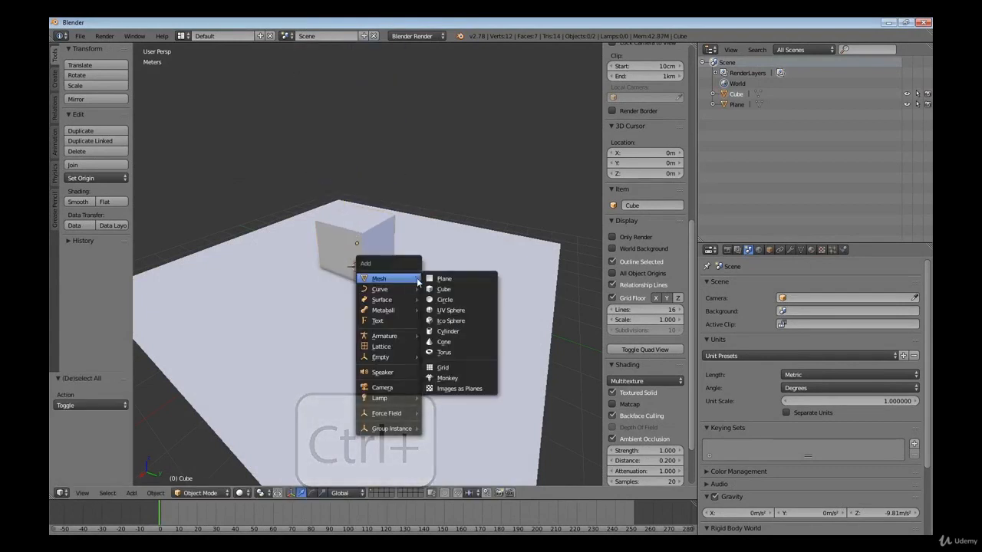
{"action": "left_click", "coordinate": [451, 309]}
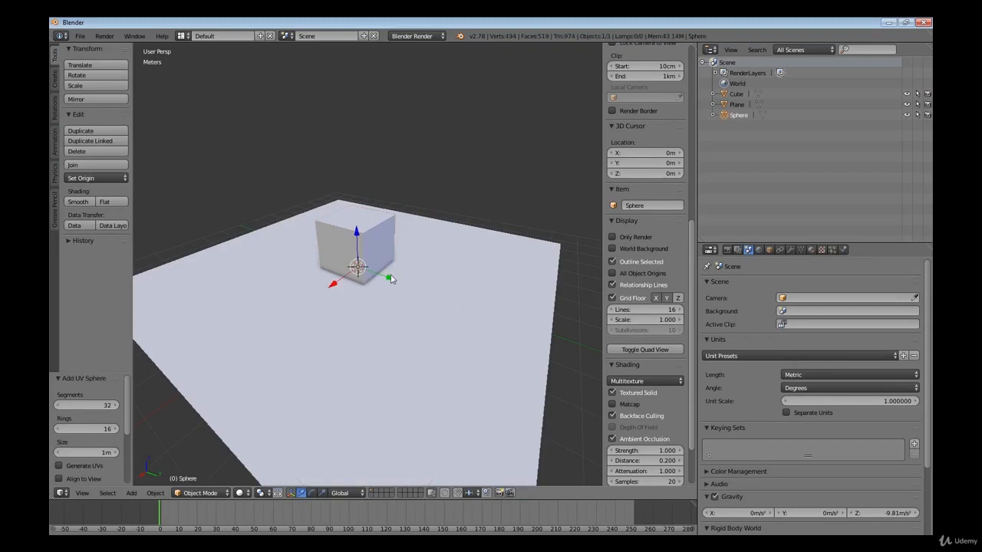
{"action": "left_click_drag", "start_coordinate": [392, 279], "coordinate": [473, 307]}
{"action": "key", "text": "g"}
{"action": "key", "text": "z"}
{"action": "left_click", "coordinate": [476, 282]}
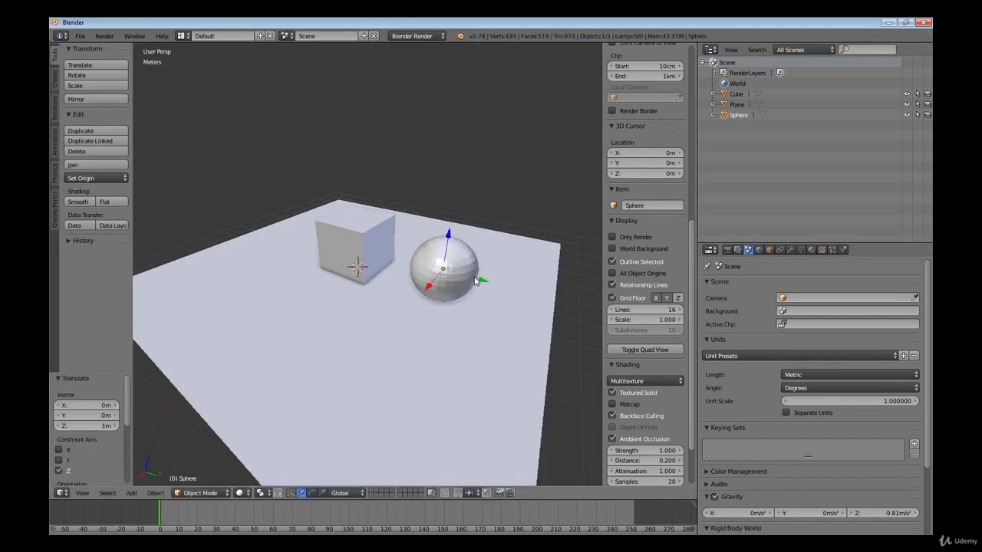